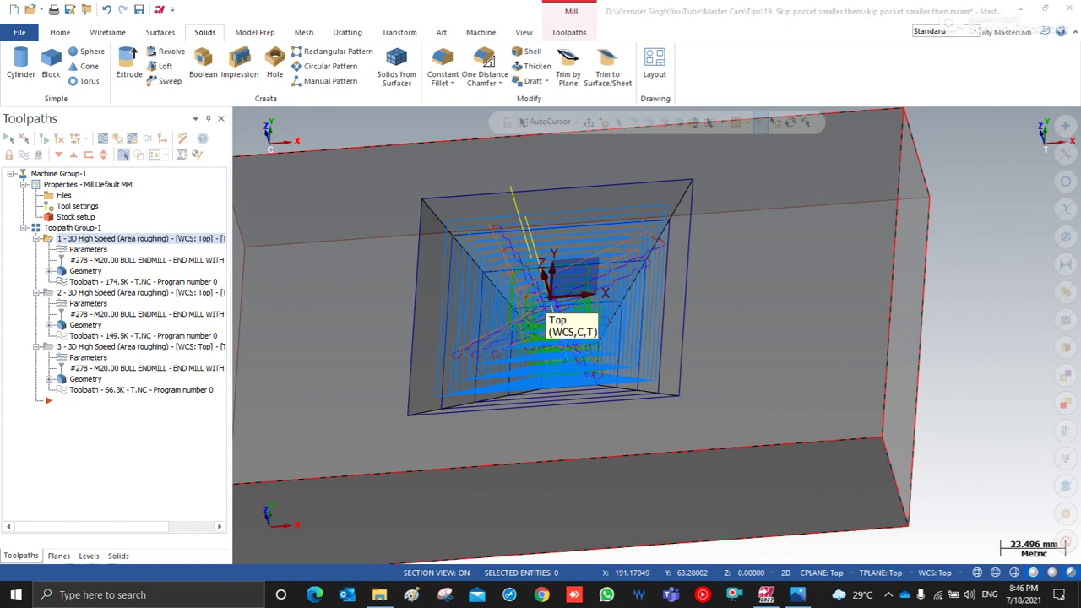
# Zoom out and show the pocketed block in the Top (WCS) view
pyautogui.scroll(-2, 758, 331)
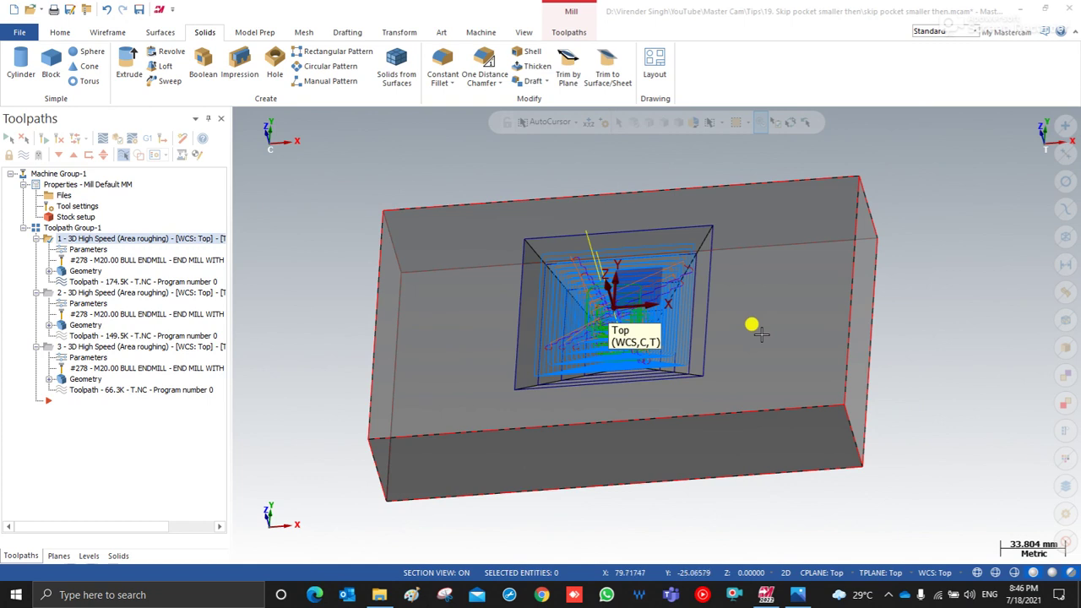
pyautogui.scroll(-1, 743, 331)
pyautogui.scroll(1, 715, 330)
pyautogui.rightClick(873, 207)
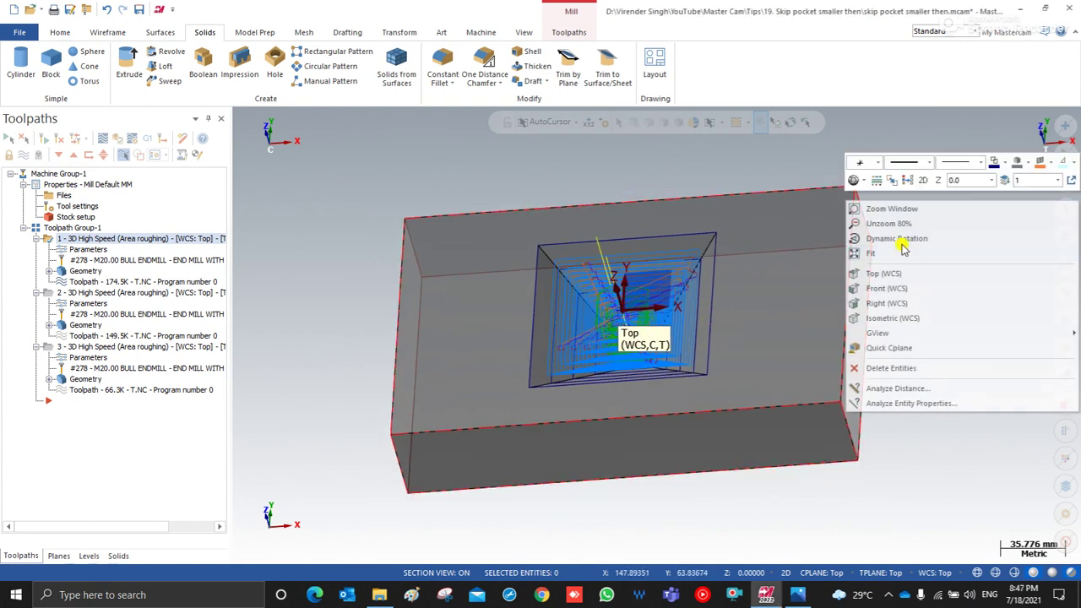
pyautogui.click(895, 272)
# Orbit briefly, return to Top (WCS), and open toolpath 1's parameters
pyautogui.moveTo(575, 325); pyautogui.dragTo(575, 274, button='middle')
pyautogui.rightClick(268, 237)
pyautogui.click(301, 308)
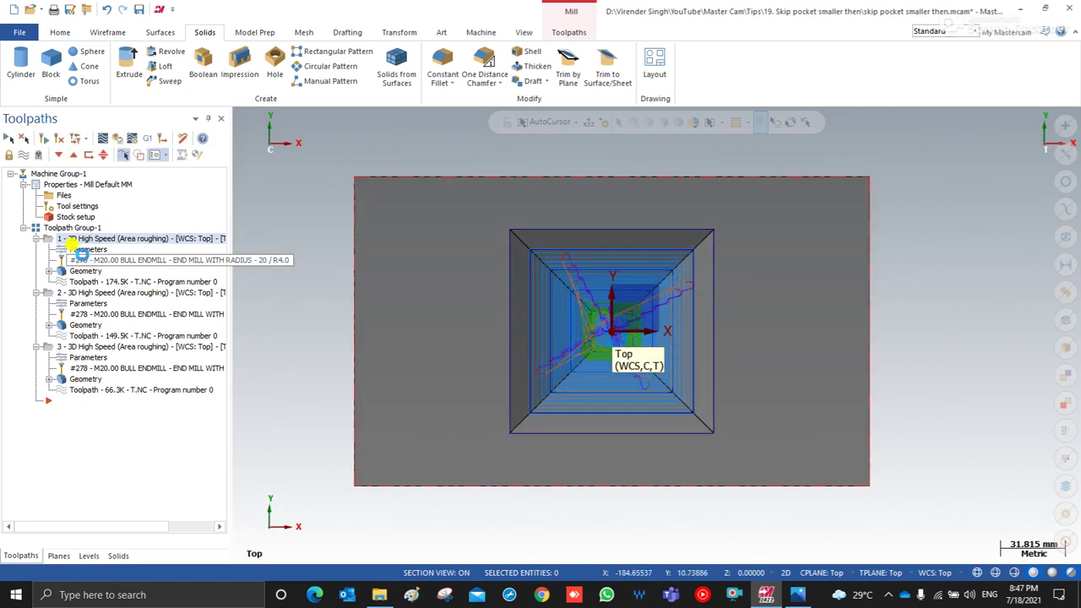
pyautogui.click(83, 251)
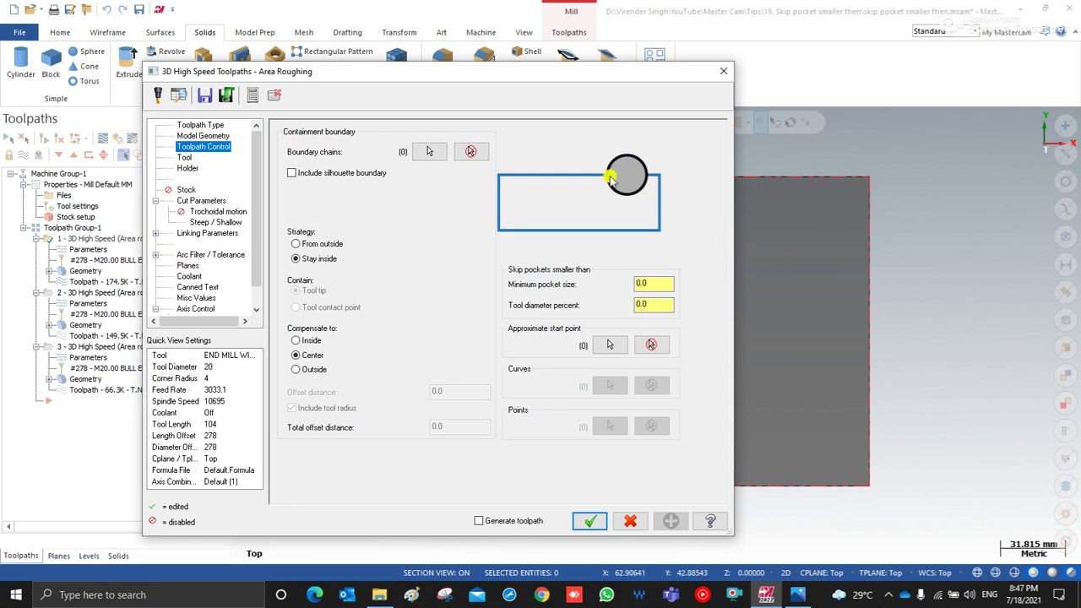
# Move the Area Roughing dialog aside, check the 0.0 minimum pocket size, and switch to the end mill photo
pyautogui.moveTo(562, 83); pyautogui.dragTo(640, 40)
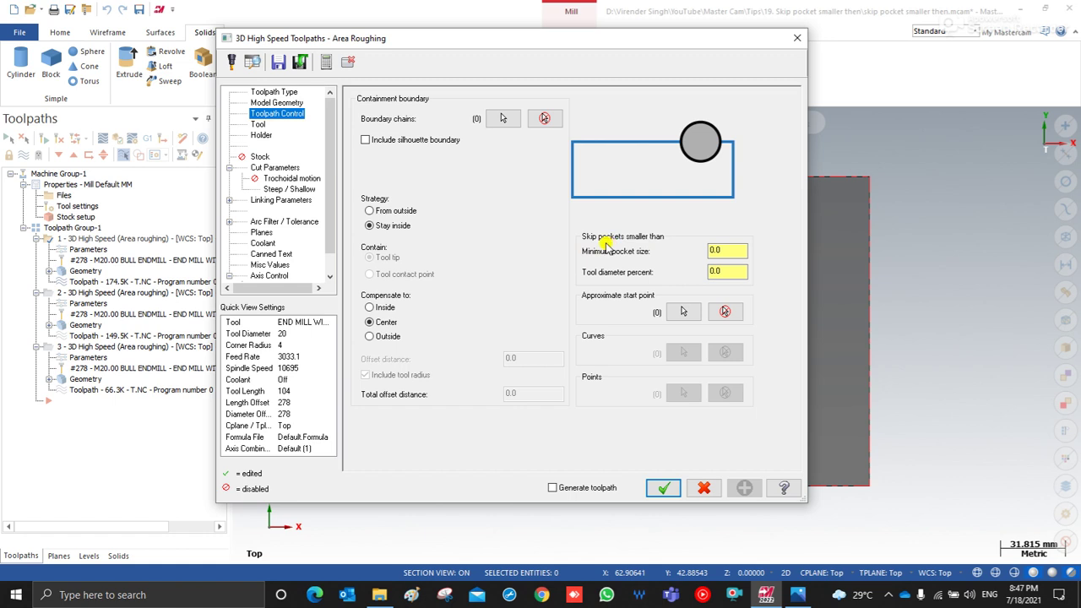
pyautogui.click(716, 250)
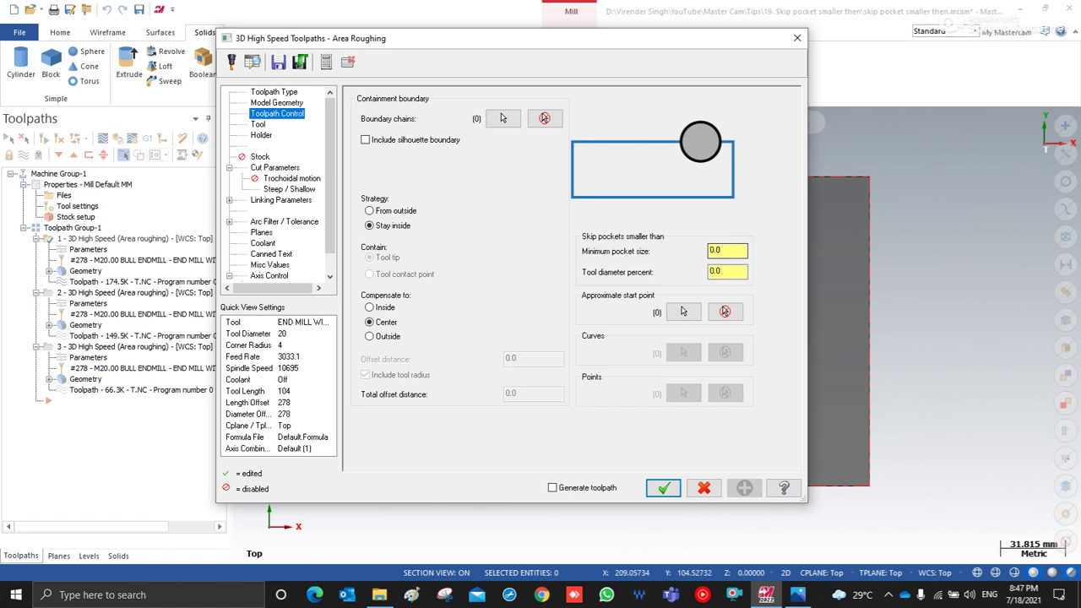
pyautogui.hotkey('alt', 'Tab')
pyautogui.doubleClick(709, 92)
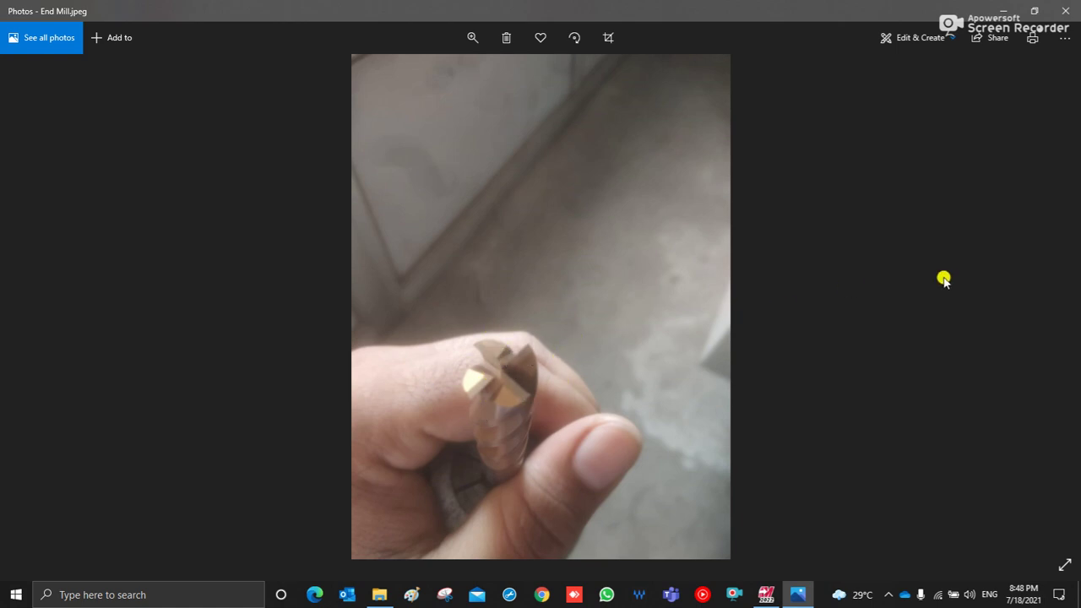
pyautogui.click(1047, 304)
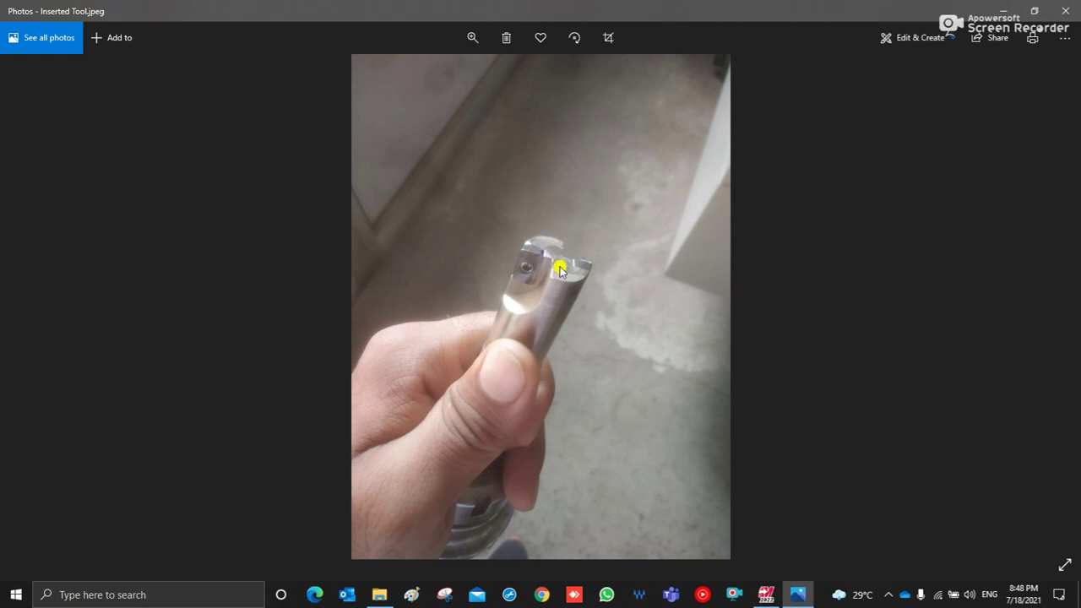
pyautogui.moveTo(9, 326)
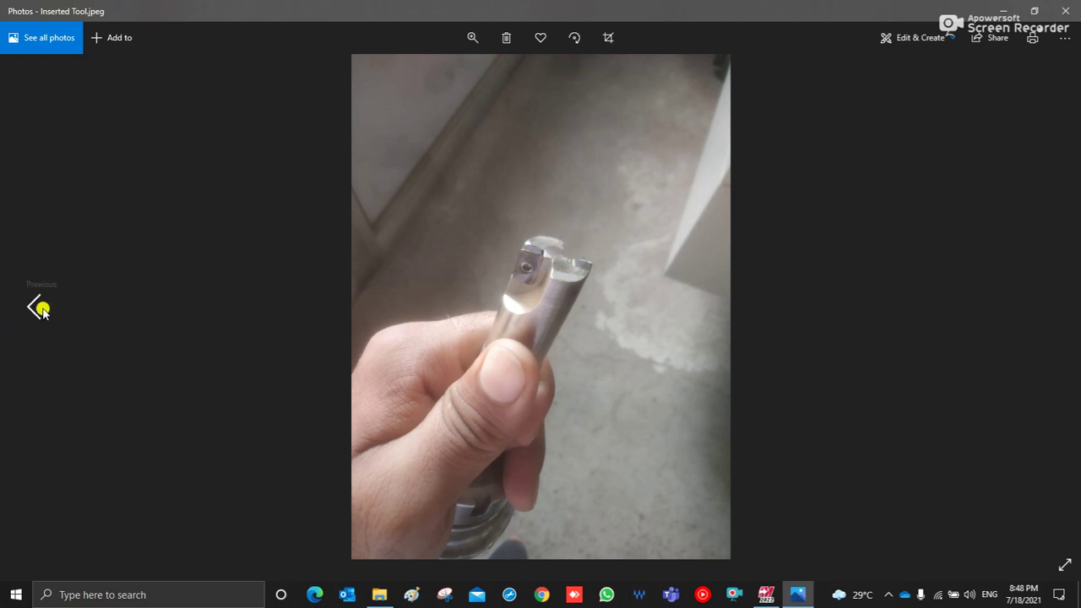
pyautogui.click(40, 309)
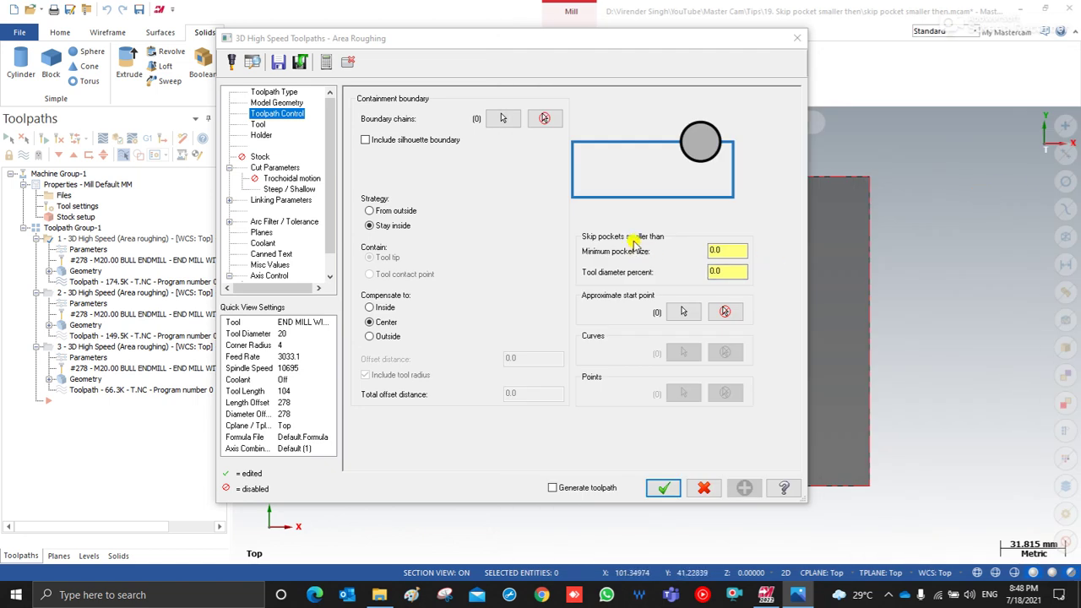
# Close the roughing parameters and orbit to a tilted, near-front view of the pocket
pyautogui.click(796, 38)
pyautogui.moveTo(632, 235); pyautogui.dragTo(560, 312, button='middle')
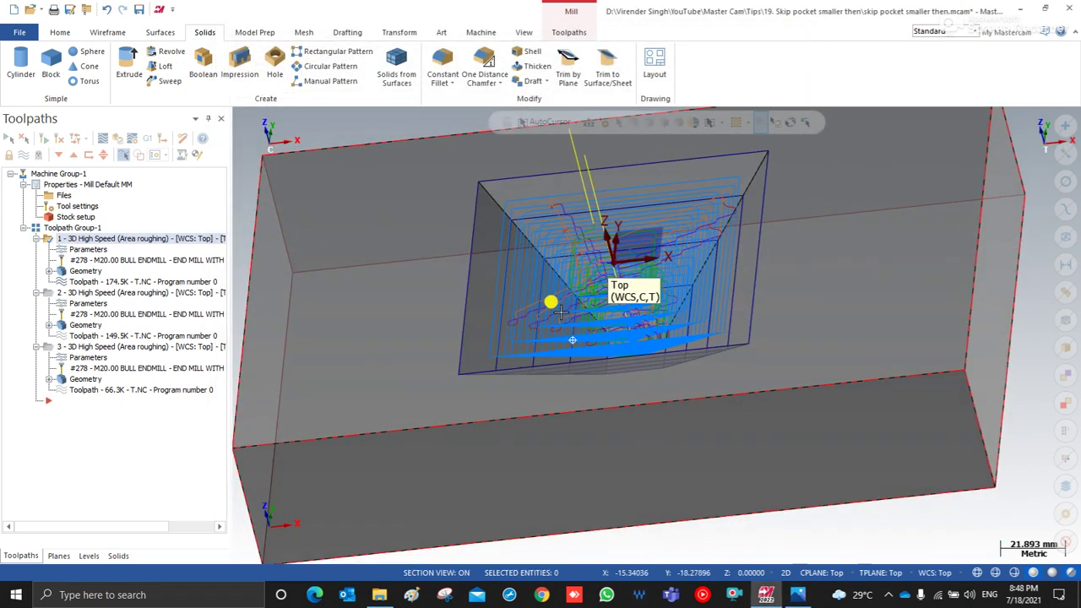
pyautogui.moveTo(632, 300); pyautogui.dragTo(677, 249, button='middle')
# Reset to Top (WCS), tilt to a 3D view, zoom in, and reopen toolpath 1's parameters
pyautogui.rightClick(797, 184)
pyautogui.click(826, 254)
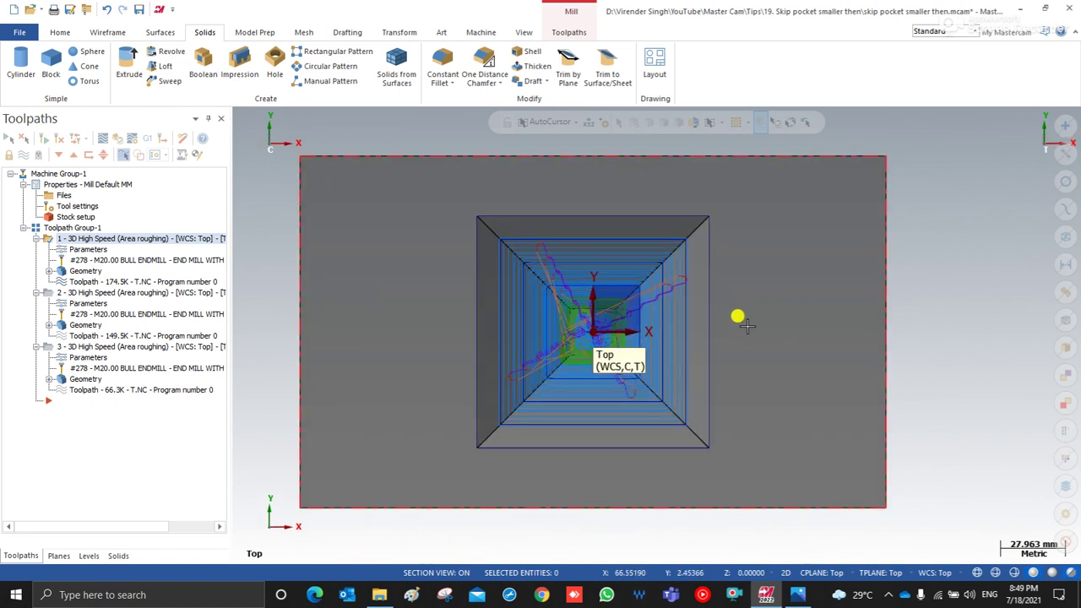
pyautogui.moveTo(749, 316); pyautogui.dragTo(757, 308, button='middle')
pyautogui.scroll(2, 758, 309)
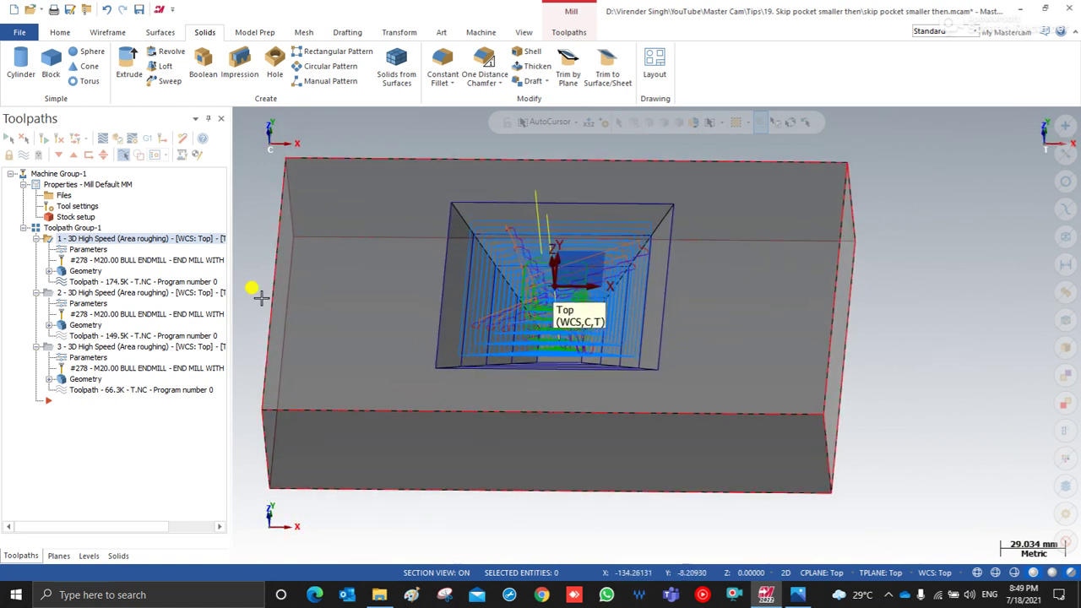
pyautogui.click(88, 249)
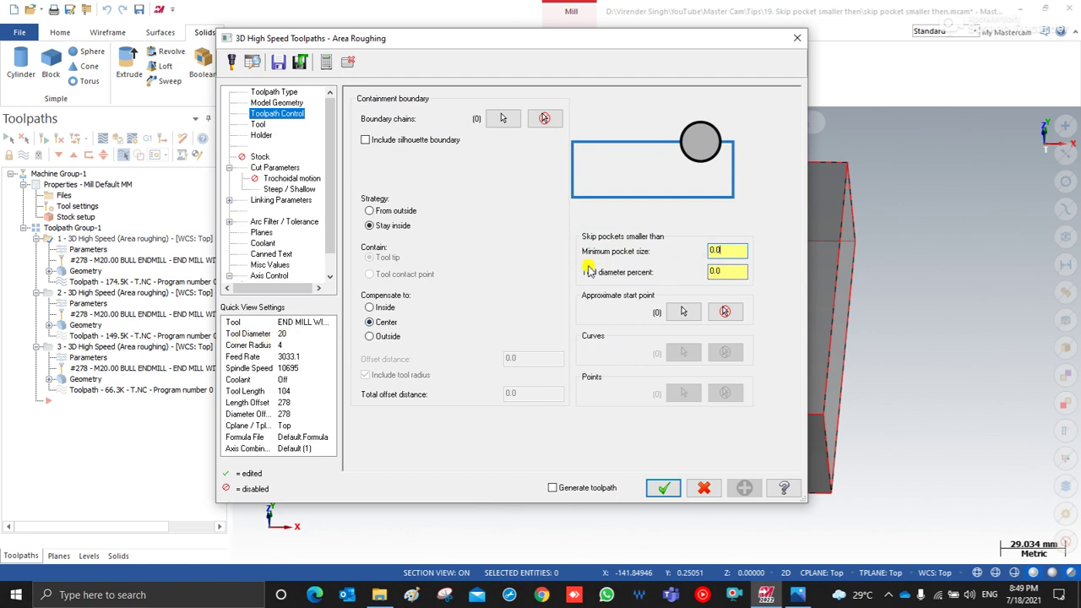
# Confirm both skip-pocket values read 0.0, close the dialog, and rotate to a front view
pyautogui.doubleClick(713, 247)
pyautogui.doubleClick(715, 271)
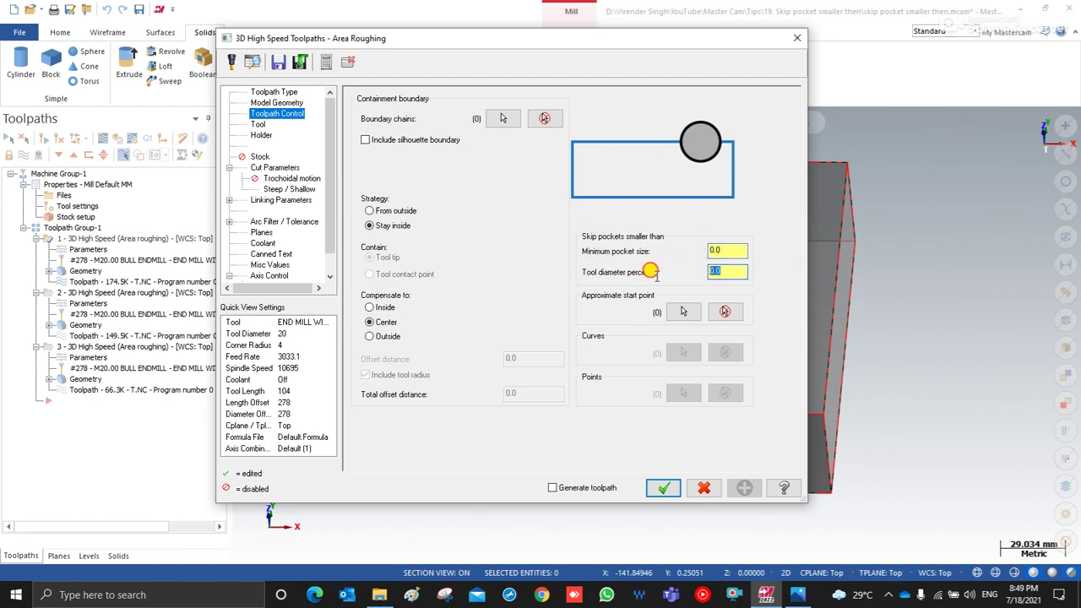
pyautogui.click(797, 38)
pyautogui.moveTo(591, 254); pyautogui.dragTo(525, 412, button='middle')
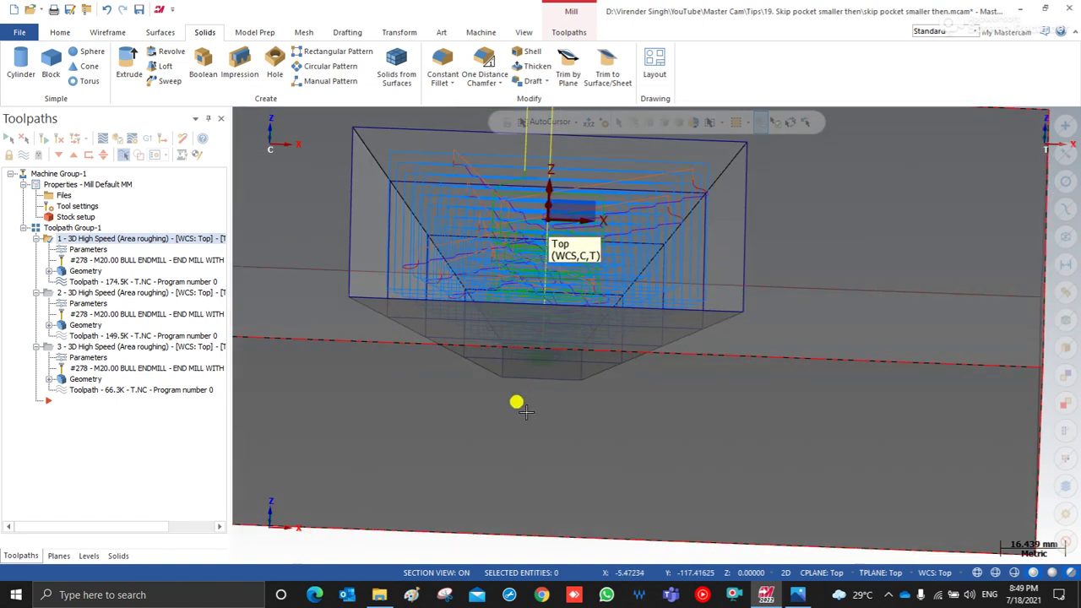
# Move the section cut from the Back plane to the Front plane and zoom into the pocket's passes
pyautogui.click(56, 556)
pyautogui.moveTo(108, 366); pyautogui.dragTo(135, 366)
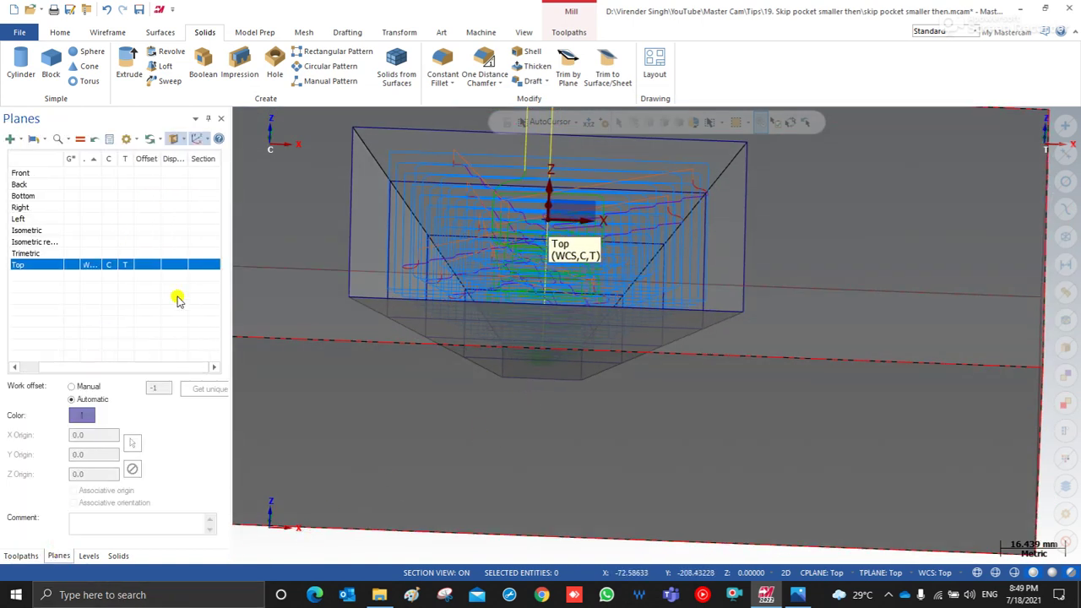
pyautogui.click(207, 187)
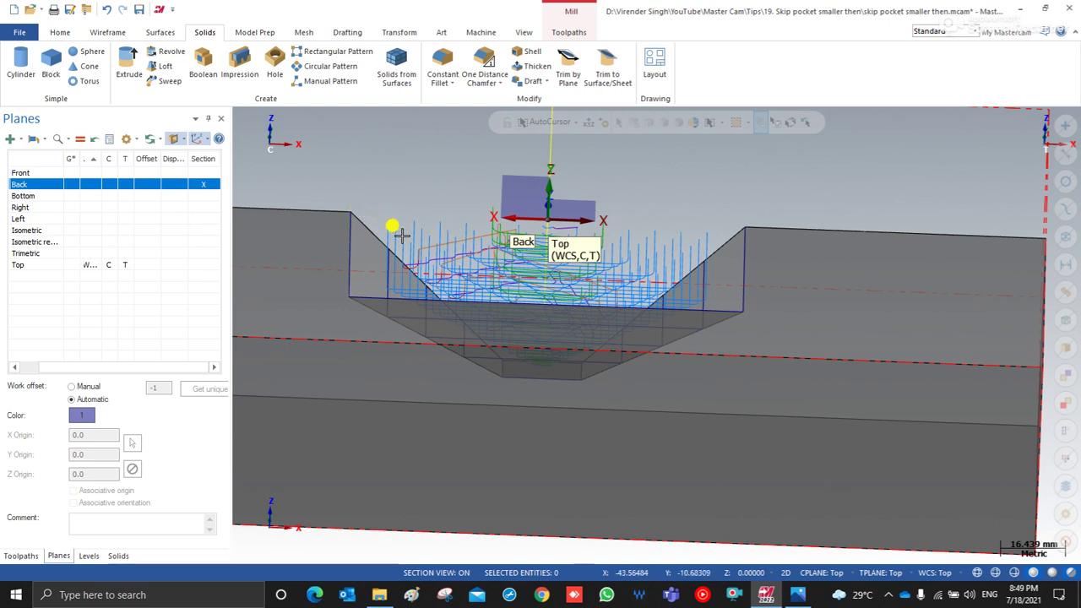
pyautogui.click(203, 173)
pyautogui.moveTo(676, 357)
pyautogui.mouseDown(button='middle')
pyautogui.moveTo(564, 337)
pyautogui.moveTo(560, 357)
pyautogui.moveTo(671, 310)
pyautogui.moveTo(543, 367)
pyautogui.moveTo(579, 370)
pyautogui.moveTo(608, 352)
pyautogui.moveTo(625, 336)
pyautogui.moveTo(606, 316)
pyautogui.moveTo(572, 343)
pyautogui.moveTo(605, 339)
pyautogui.mouseUp(button='middle')
pyautogui.scroll(5, 623, 360)
pyautogui.scroll(2, 605, 340)
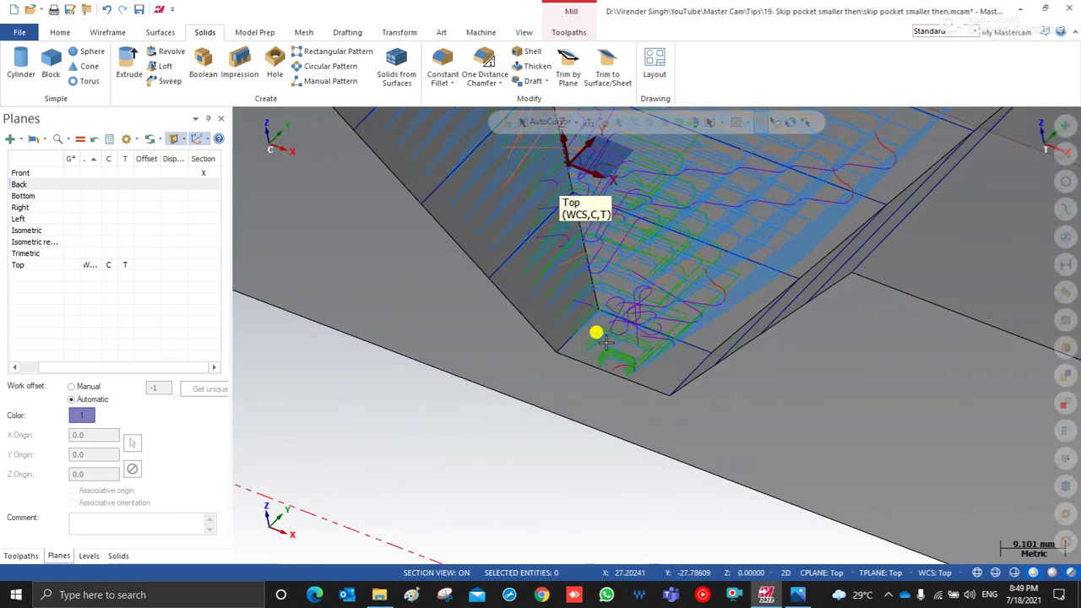
pyautogui.click(20, 556)
# Display toolpath 2 in the sectioned pocket from a near-front view
pyautogui.click(63, 292)
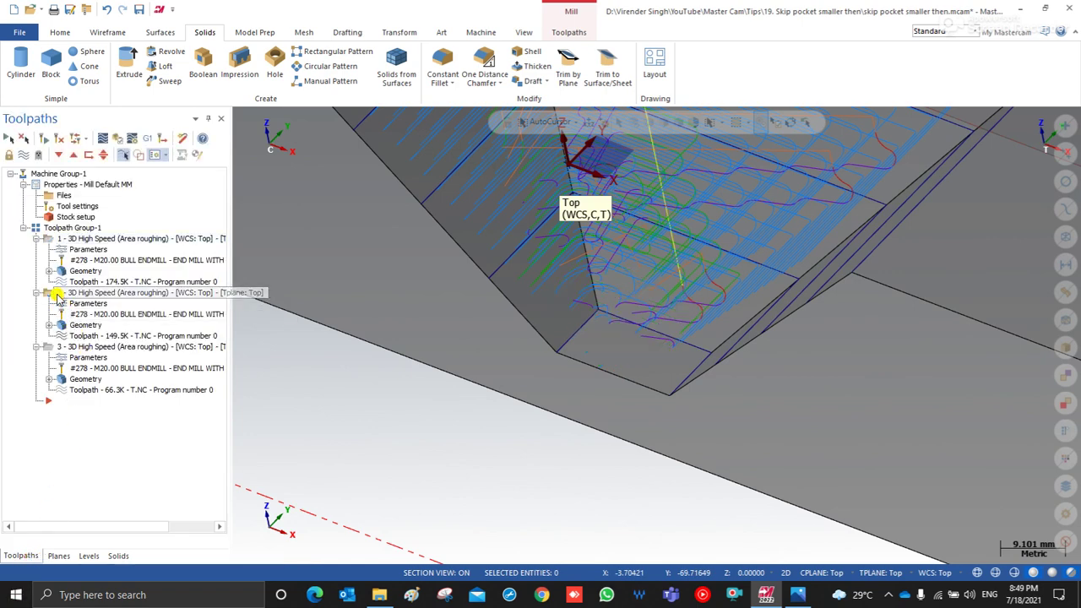
pyautogui.scroll(-2, 600, 478)
pyautogui.moveTo(600, 477); pyautogui.dragTo(600, 423, button='middle')
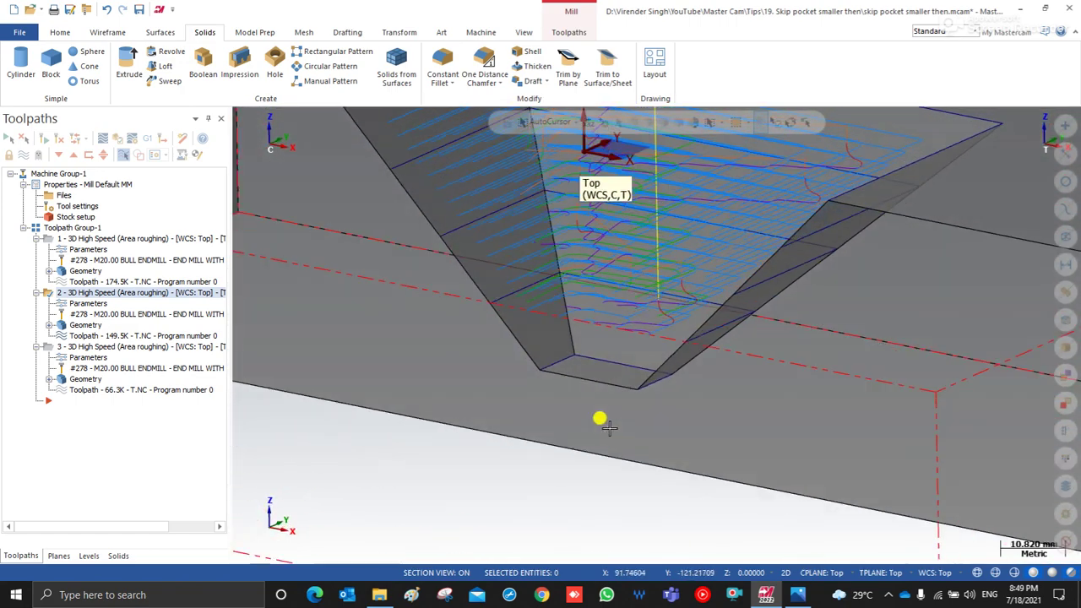
# Compare toolpath 3 from a steeper angle, then open toolpath 2's parameters (skip-pocket 40.0 and 200.0)
pyautogui.click(122, 346)
pyautogui.moveTo(374, 302); pyautogui.dragTo(547, 390, button='middle')
pyautogui.scroll(3, 513, 282)
pyautogui.scroll(-3, 541, 313)
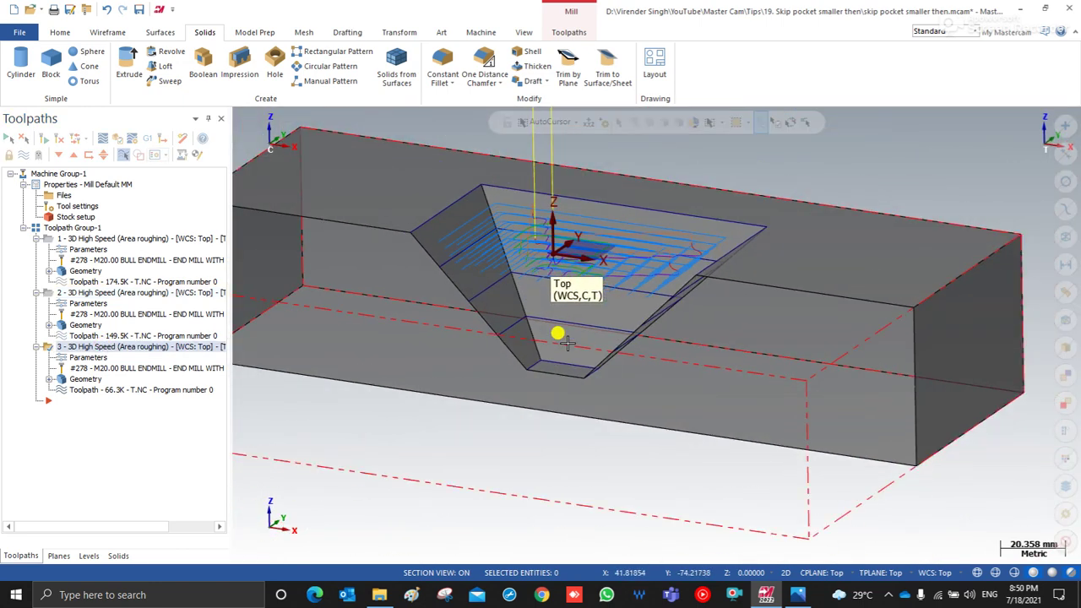
pyautogui.scroll(1, 549, 319)
pyautogui.moveTo(557, 329); pyautogui.dragTo(450, 241, button='middle')
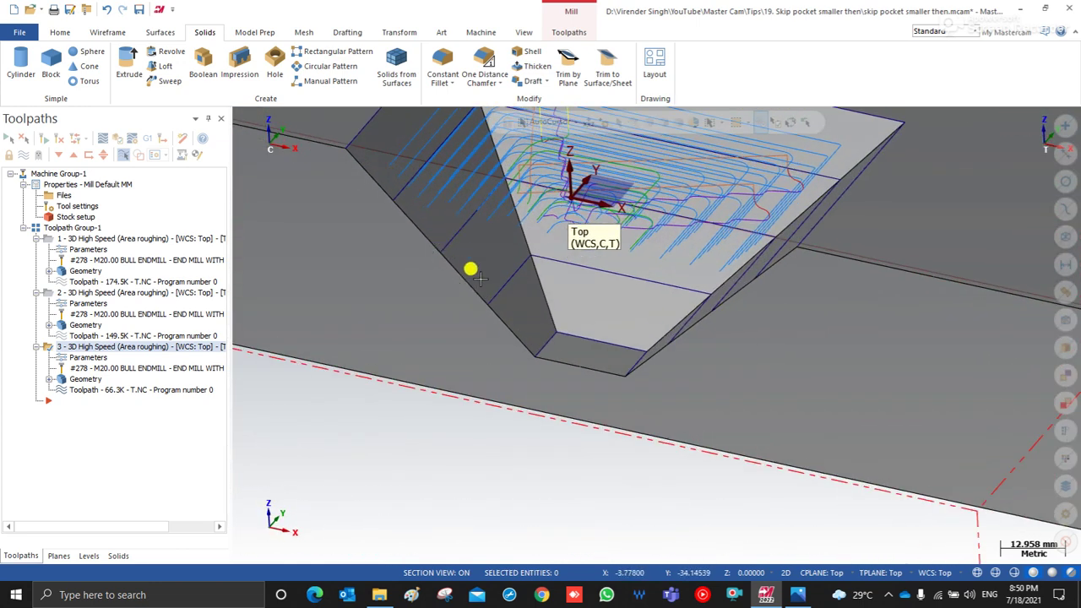
pyautogui.click(122, 292)
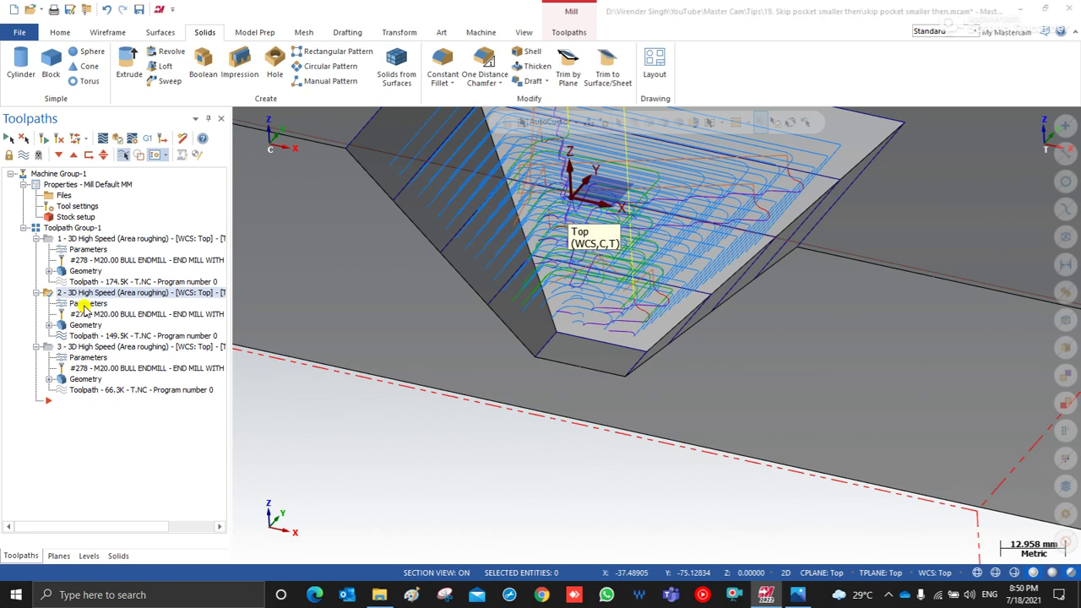
pyautogui.click(85, 304)
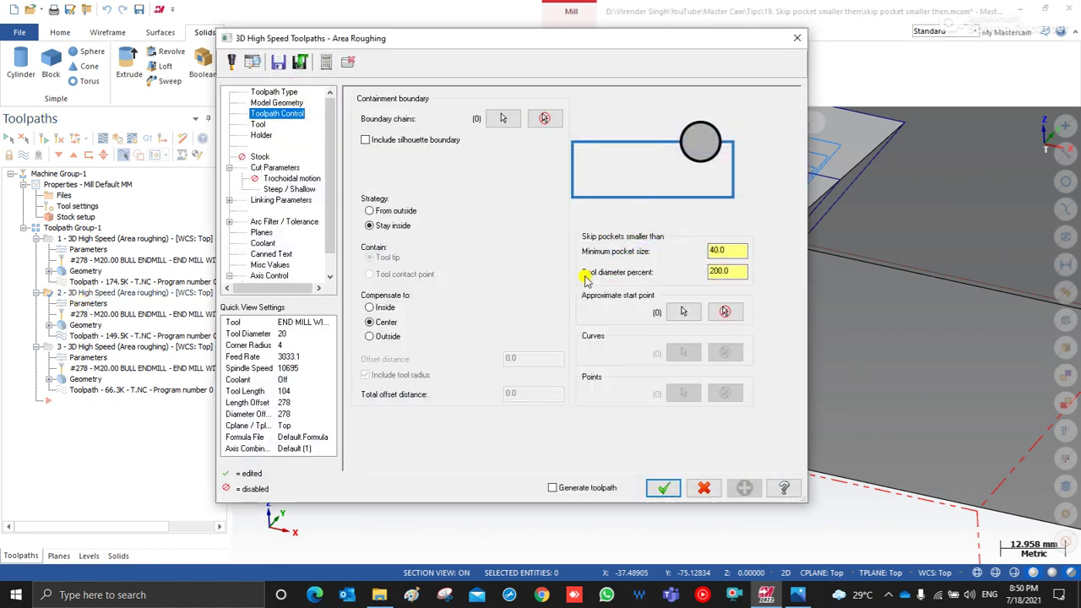
pyautogui.doubleClick(718, 271)
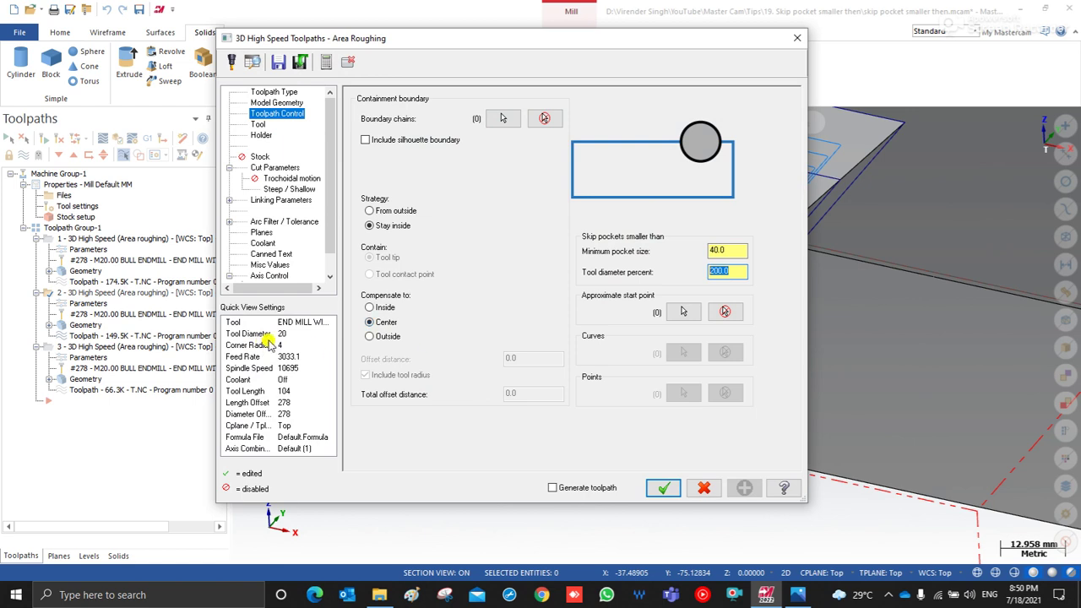
pyautogui.moveTo(733, 274); pyautogui.dragTo(663, 279)
pyautogui.click(739, 270)
pyautogui.click(736, 252)
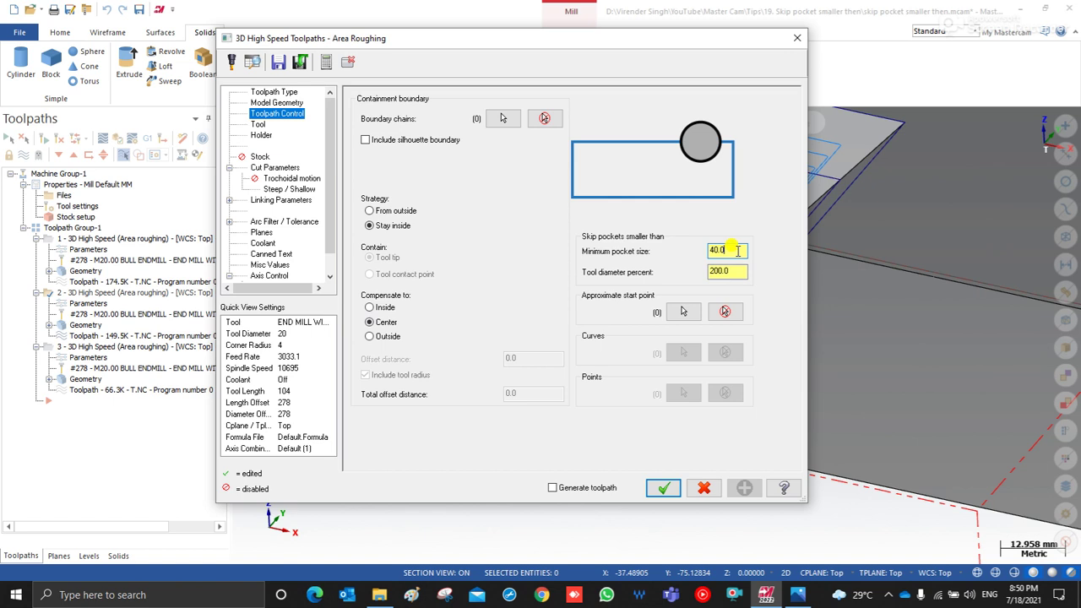
pyautogui.doubleClick(737, 250)
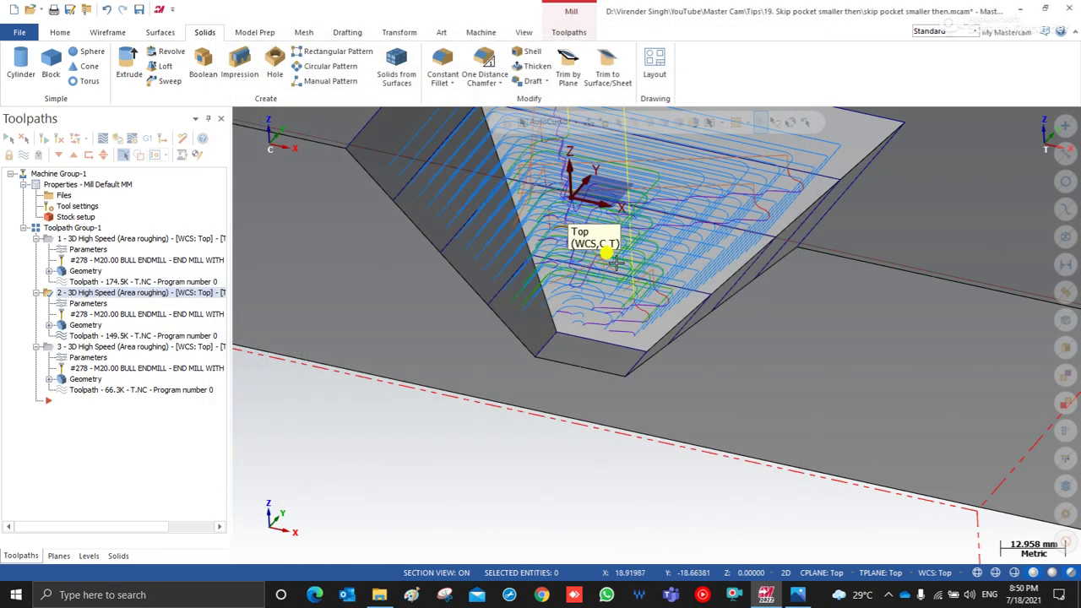
pyautogui.moveTo(523, 320); pyautogui.dragTo(544, 399, button='middle')
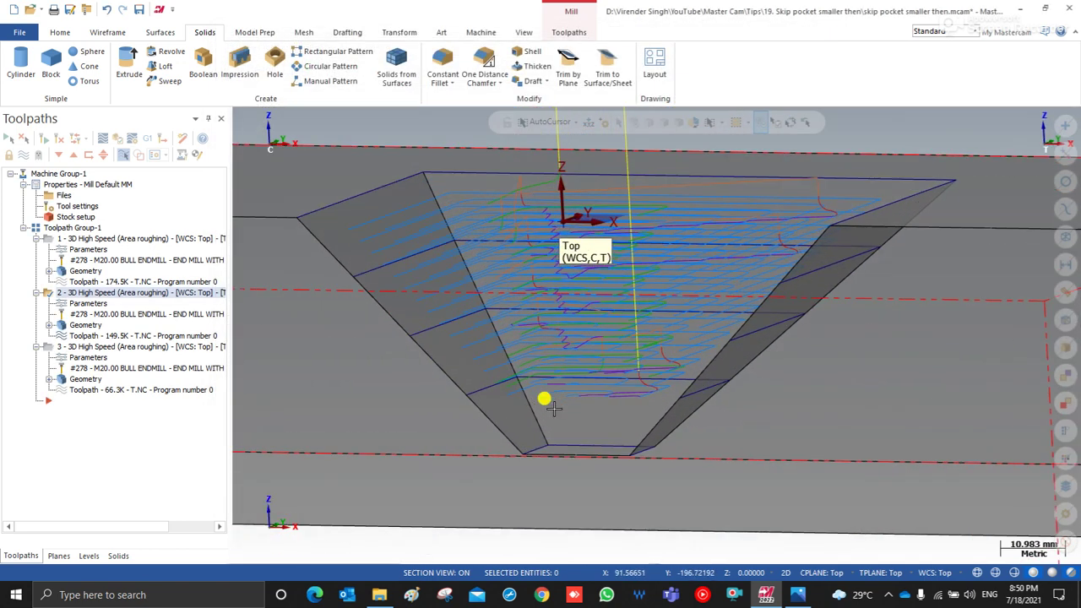
pyautogui.click(574, 369)
pyautogui.rightClick(521, 304)
pyautogui.click(576, 510)
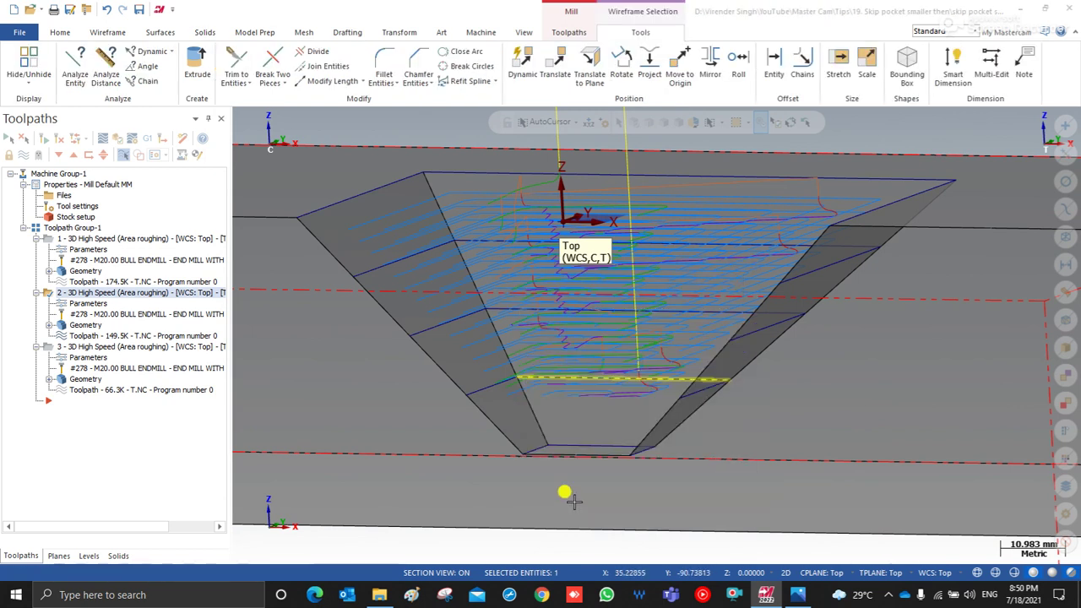
pyautogui.doubleClick(166, 235)
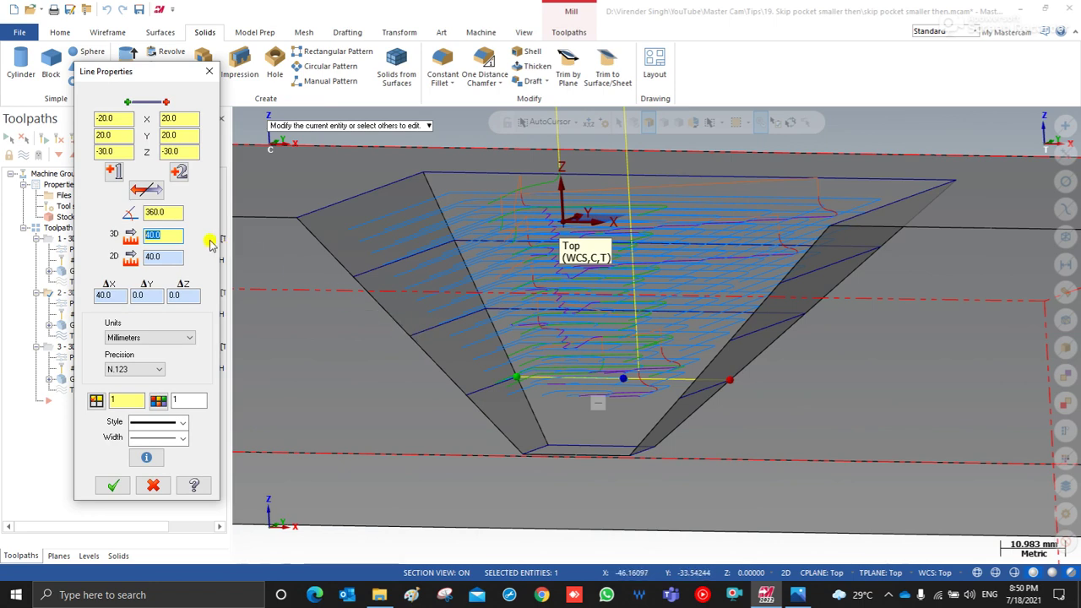
pyautogui.press('Escape')
pyautogui.moveTo(475, 349); pyautogui.dragTo(526, 355, button='middle')
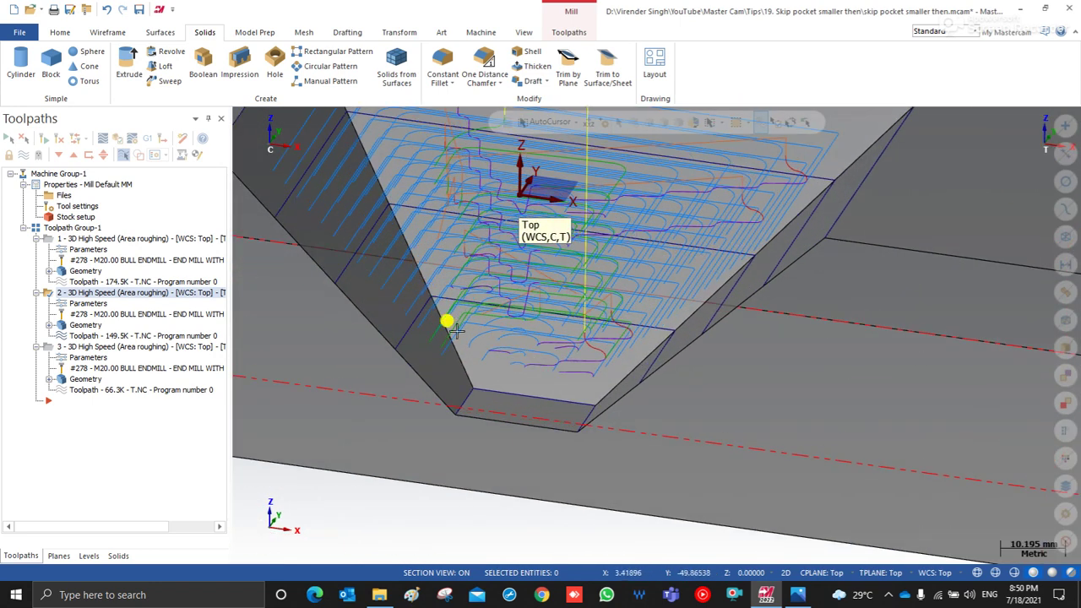
pyautogui.click(88, 309)
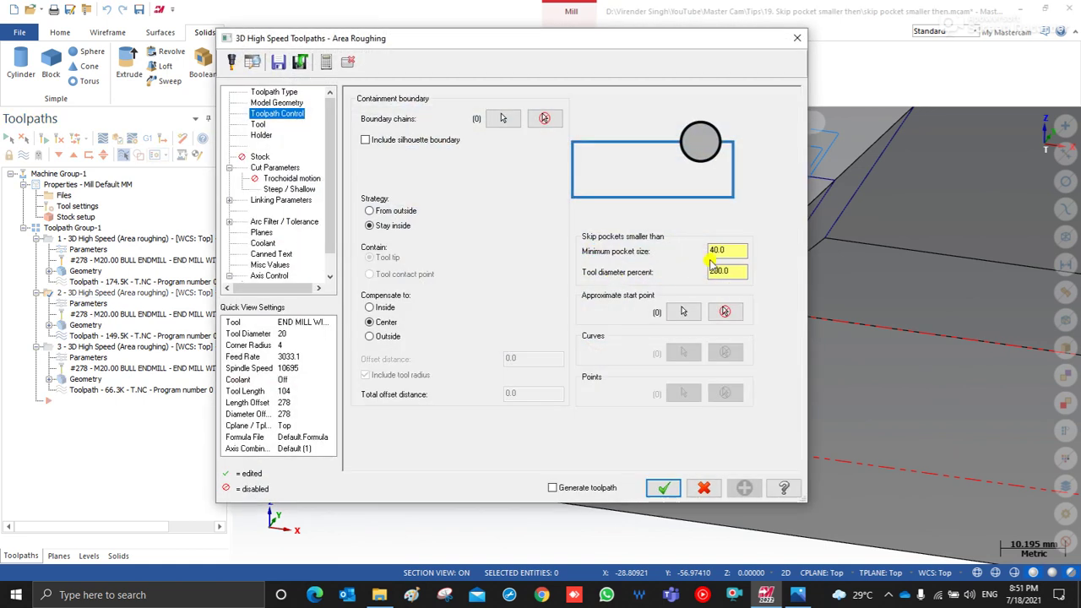
pyautogui.doubleClick(724, 254)
pyautogui.click(737, 275)
pyautogui.doubleClick(738, 272)
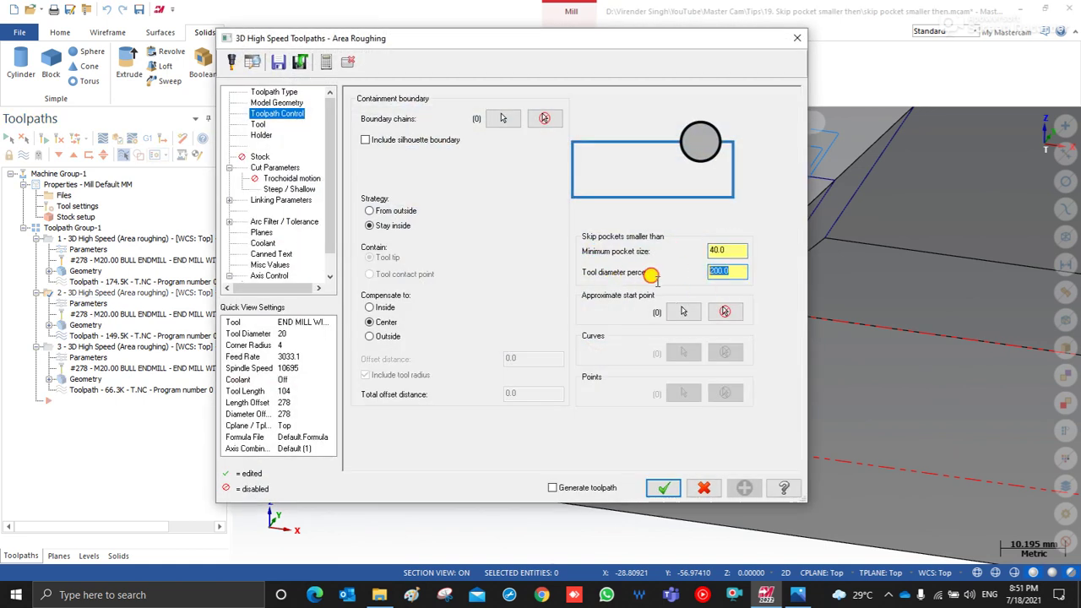
pyautogui.click(727, 245)
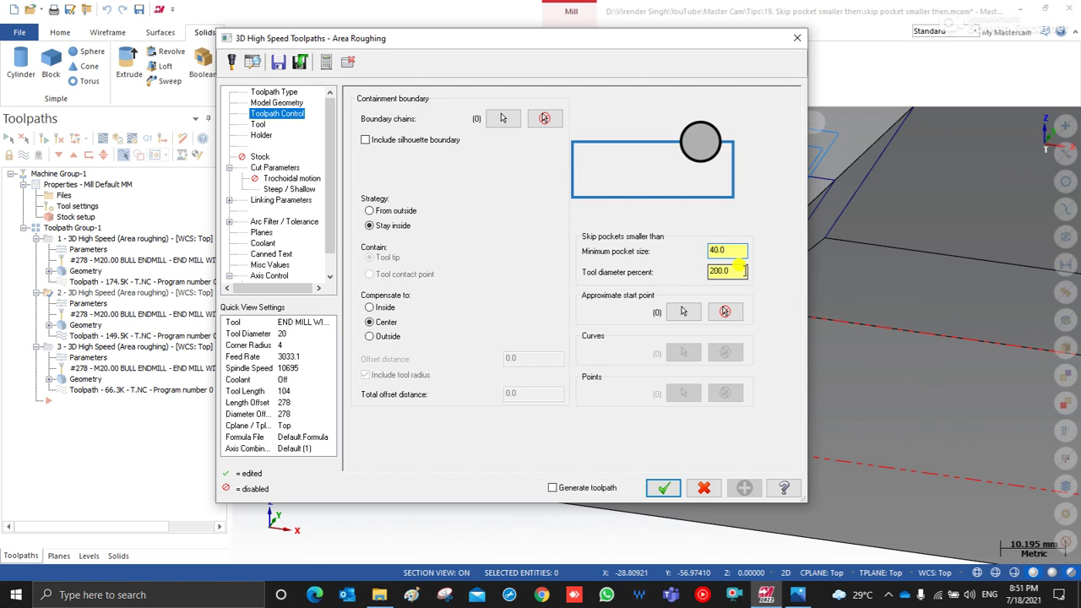
pyautogui.click(734, 272)
pyautogui.press('BackSpace')
pyautogui.press('BackSpace')
pyautogui.press('Return')
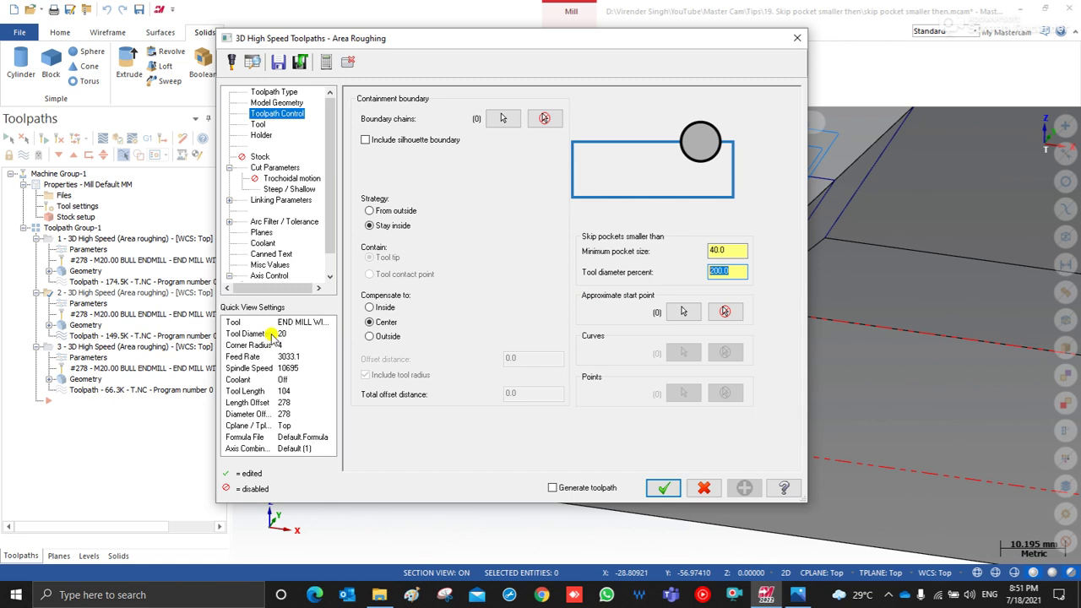
pyautogui.click(744, 269)
pyautogui.moveTo(739, 269); pyautogui.dragTo(635, 277)
pyautogui.click(723, 271)
pyautogui.doubleClick(724, 270)
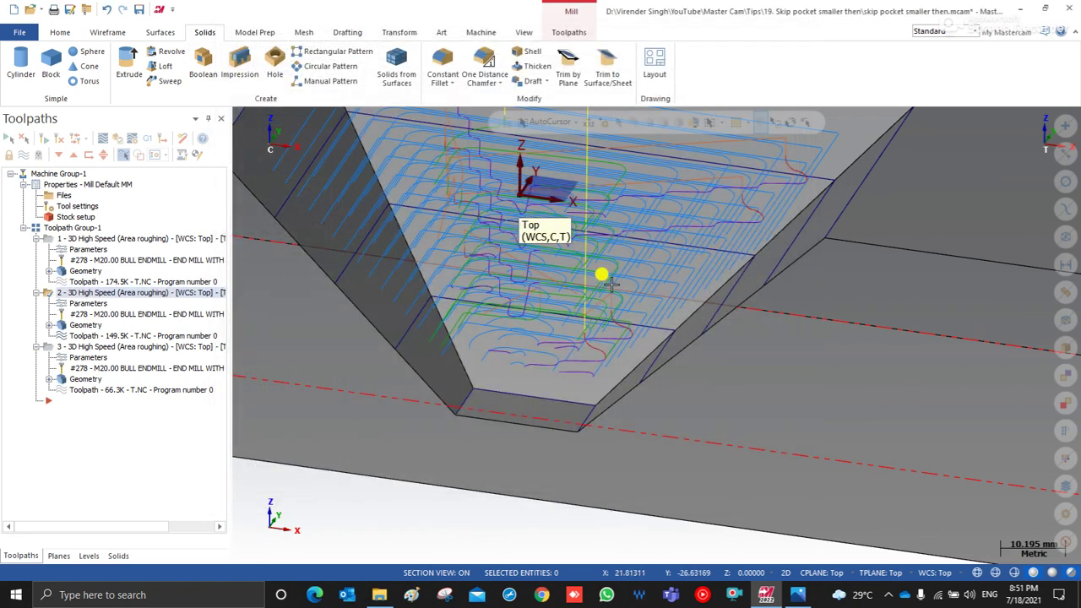
pyautogui.moveTo(600, 272); pyautogui.dragTo(521, 408, button='middle')
pyautogui.click(87, 249)
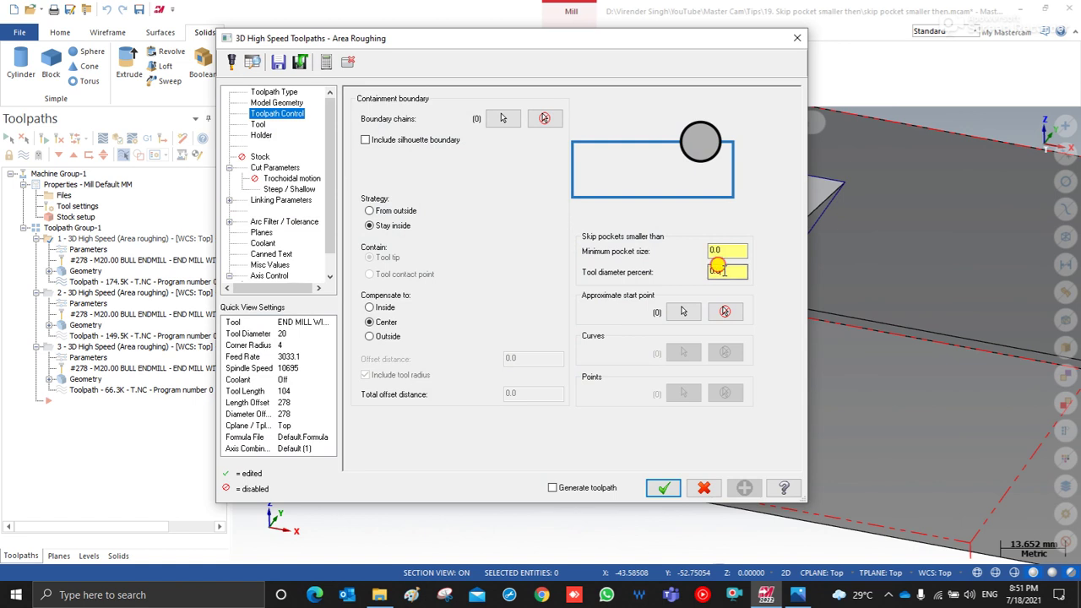
pyautogui.click(737, 250)
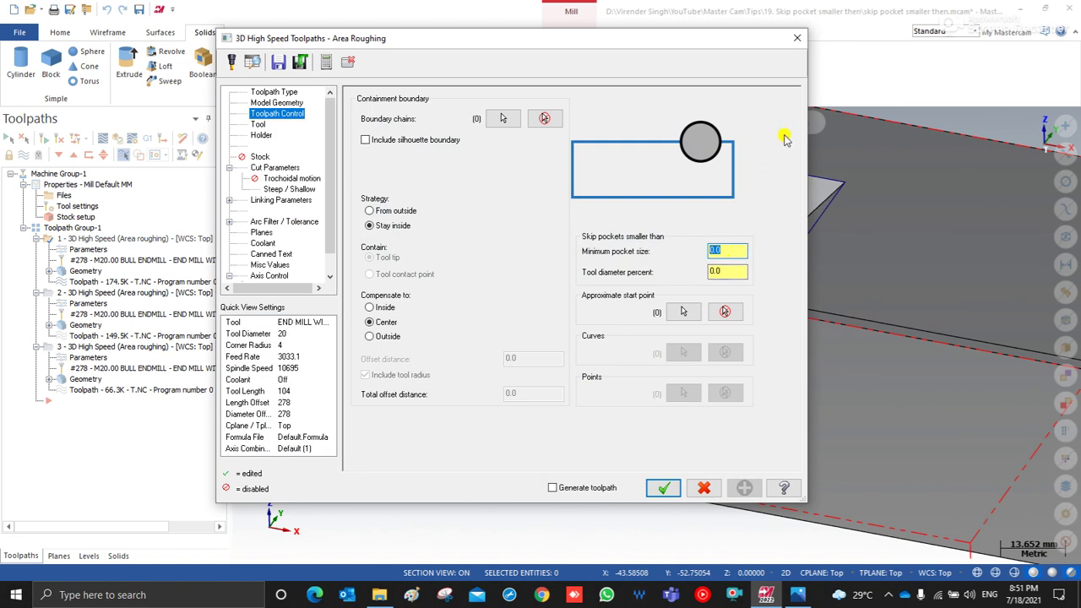
pyautogui.click(796, 38)
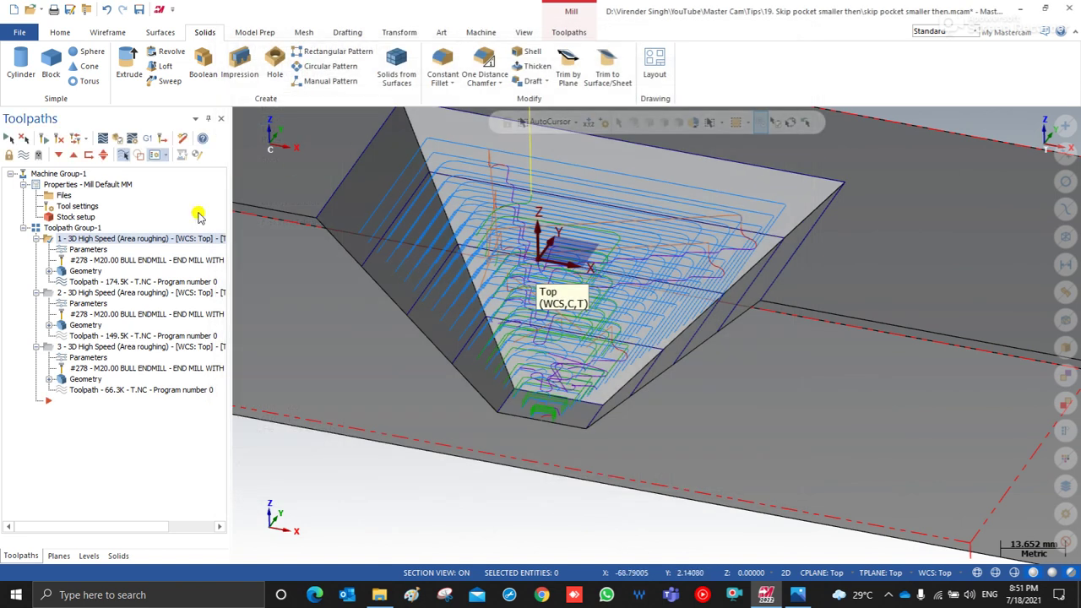
pyautogui.click(88, 357)
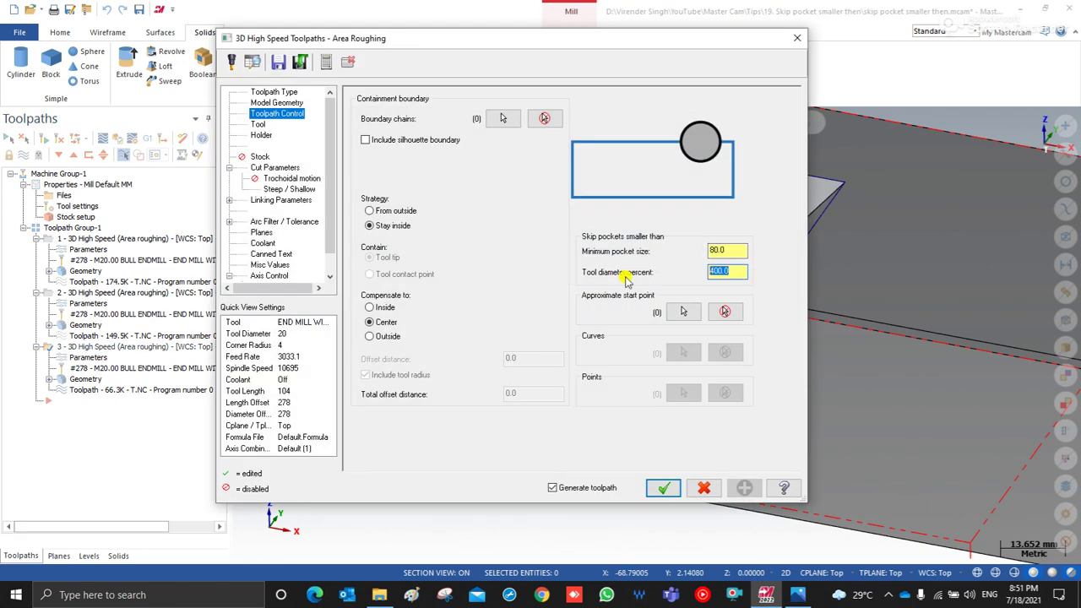
pyautogui.doubleClick(716, 250)
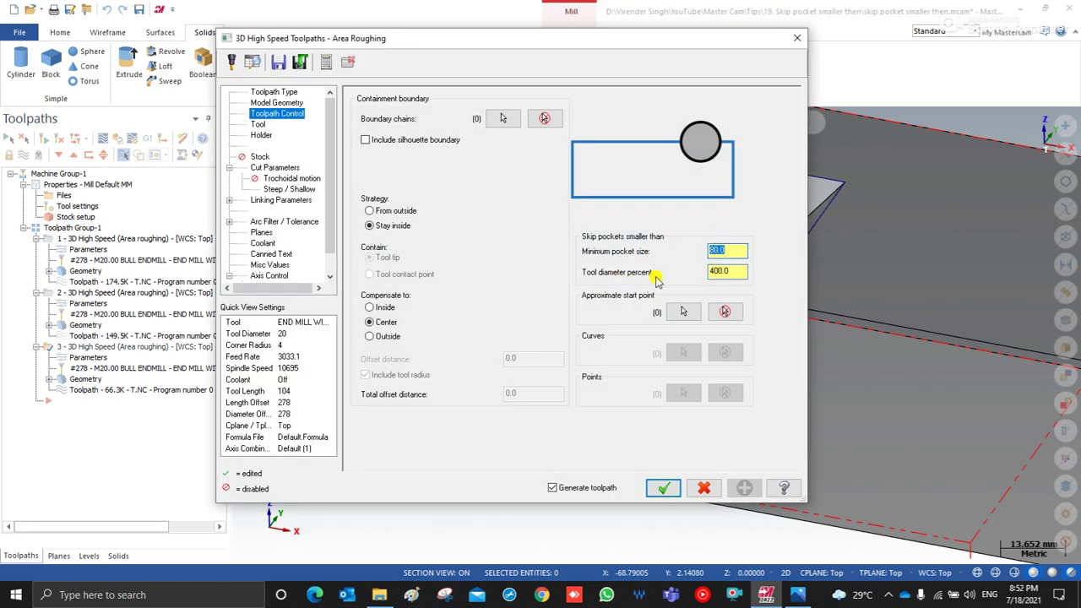
pyautogui.press('Return')
pyautogui.click(596, 266)
pyautogui.rightClick(615, 229)
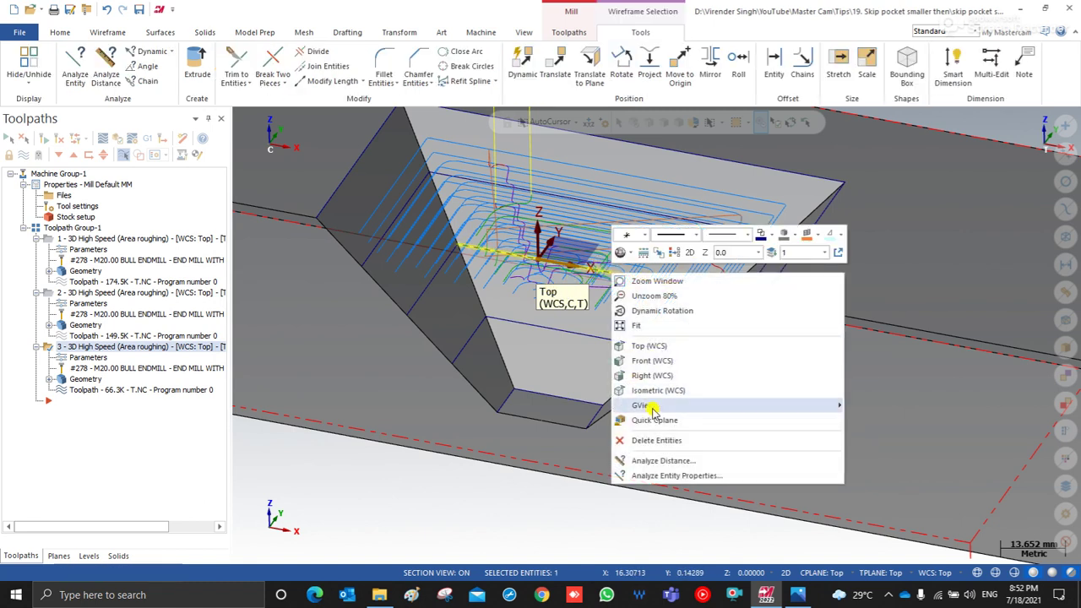
pyautogui.click(663, 475)
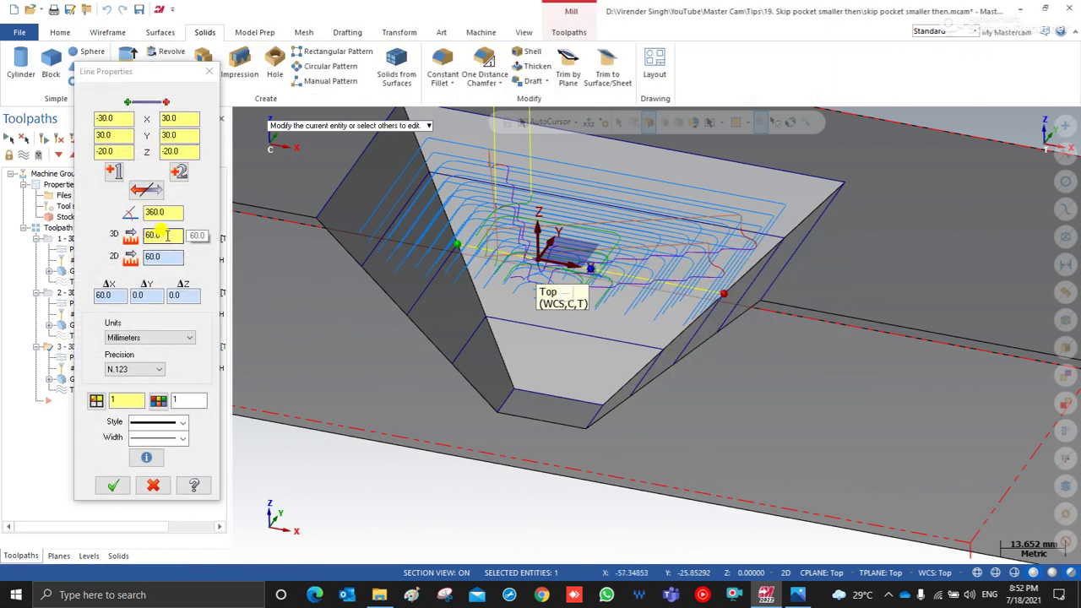
pyautogui.doubleClick(167, 236)
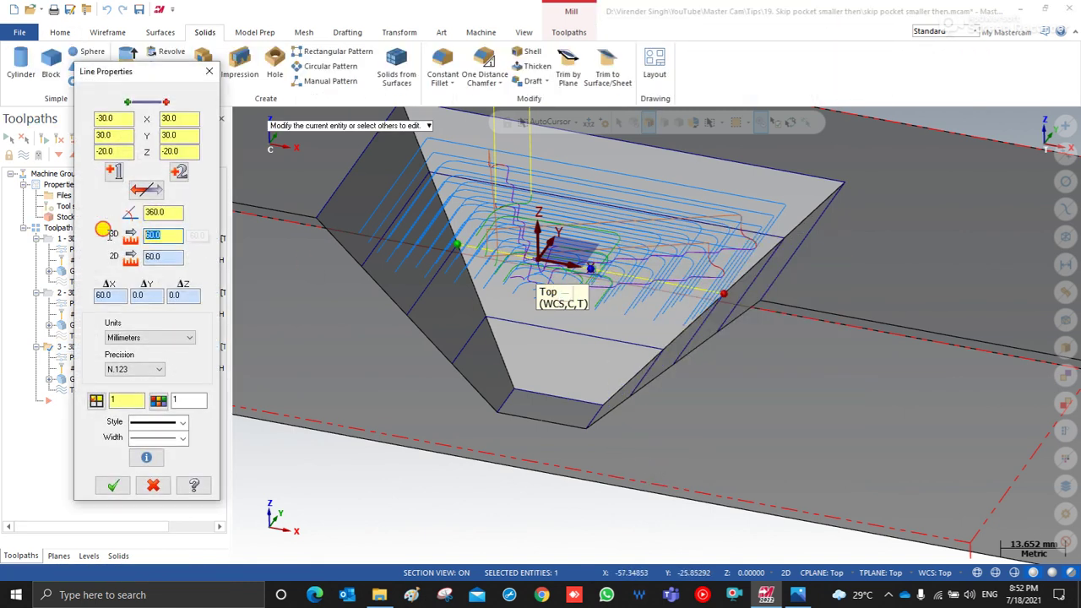
pyautogui.click(212, 70)
pyautogui.click(84, 357)
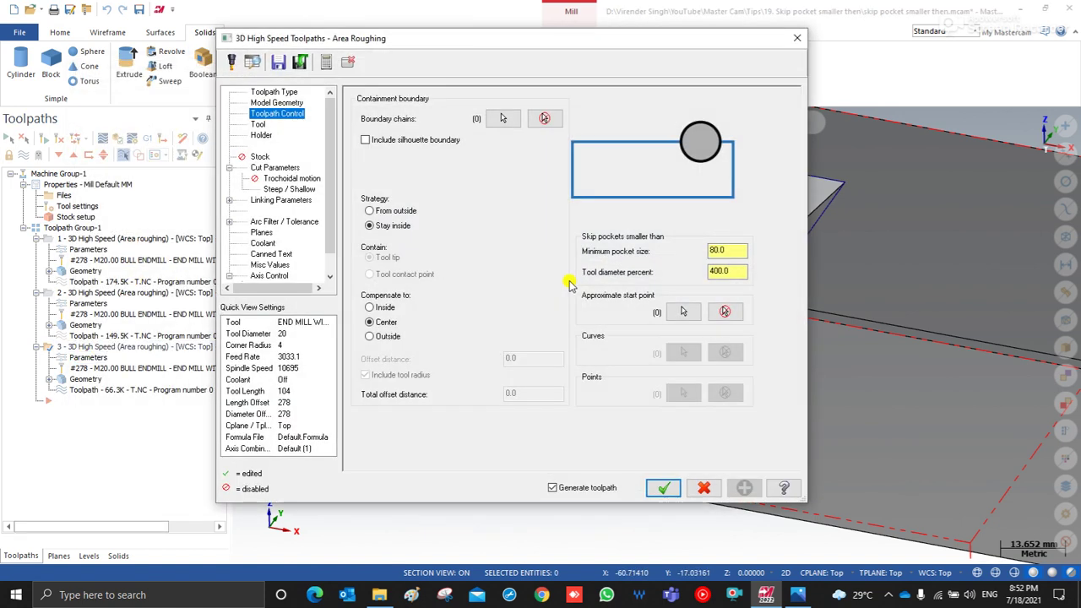
pyautogui.doubleClick(725, 271)
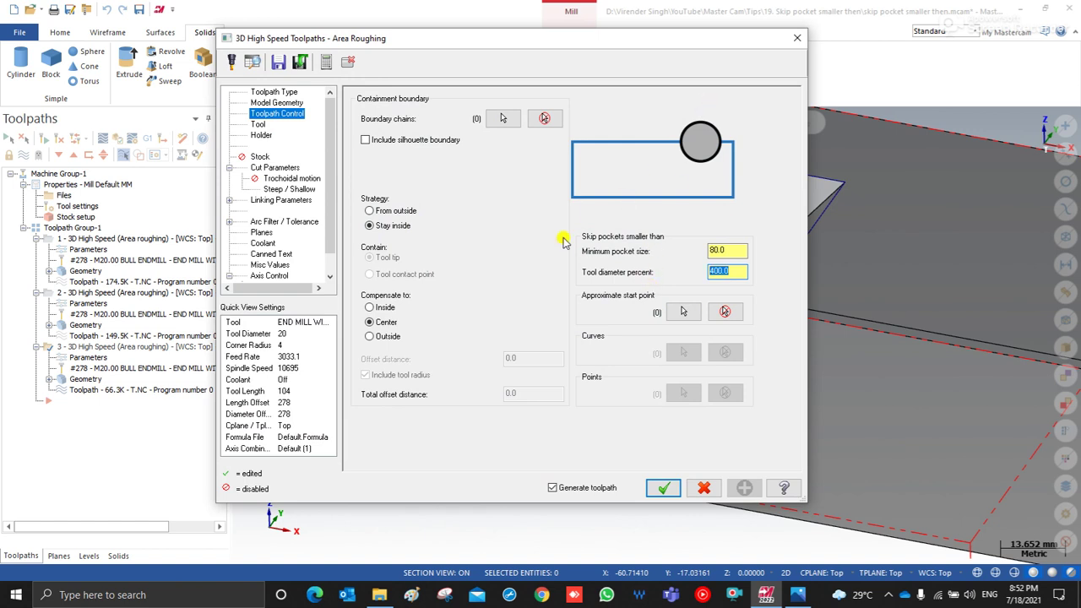
pyautogui.click(796, 38)
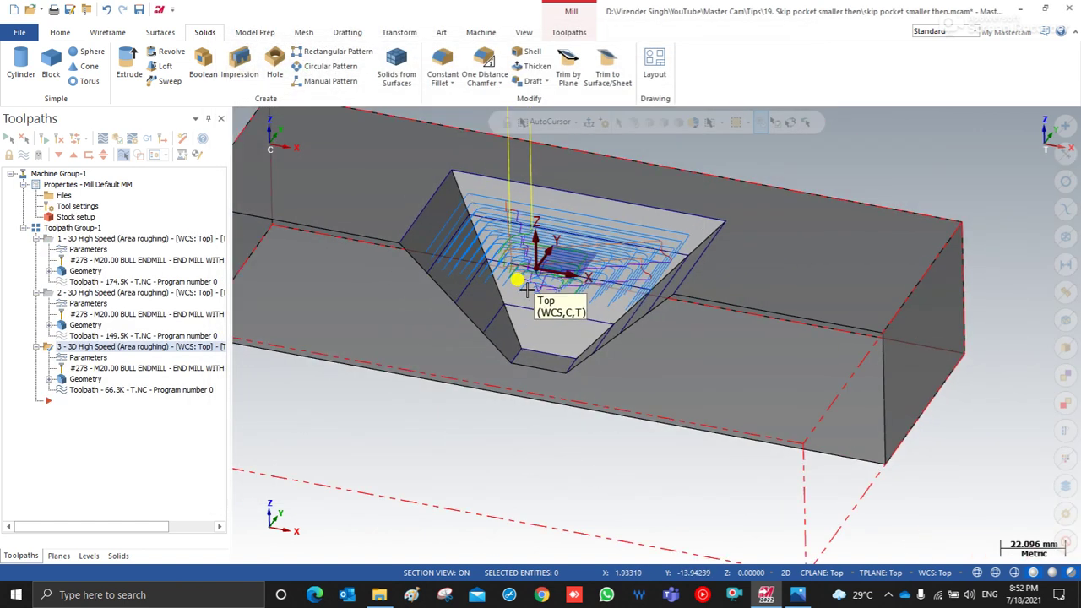
pyautogui.scroll(-2, 514, 278)
pyautogui.rightClick(599, 210)
pyautogui.click(634, 282)
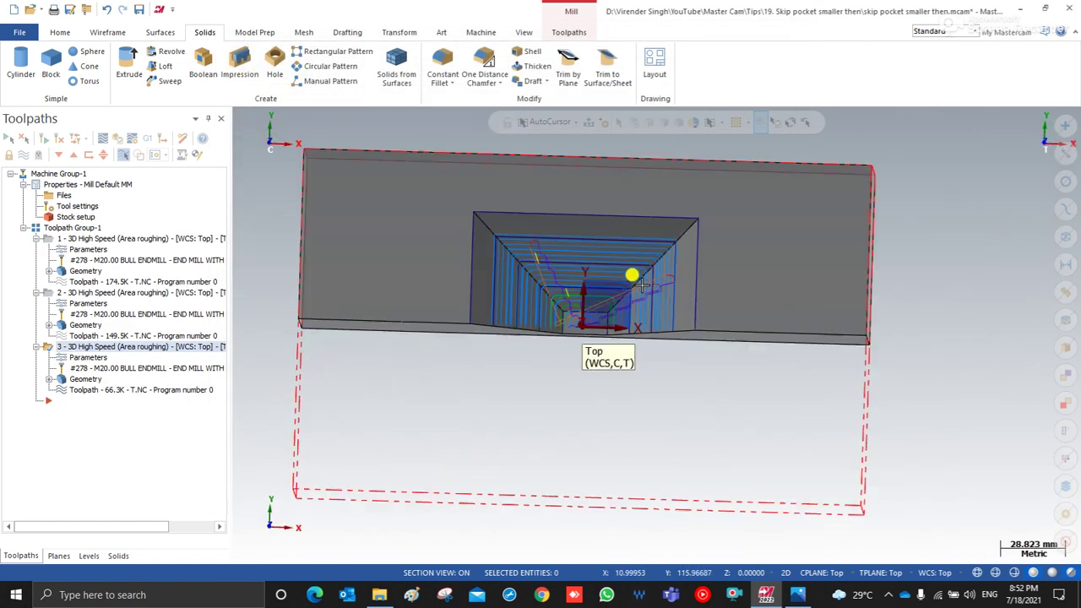
pyautogui.moveTo(666, 353); pyautogui.dragTo(587, 327, button='middle')
pyautogui.click(88, 303)
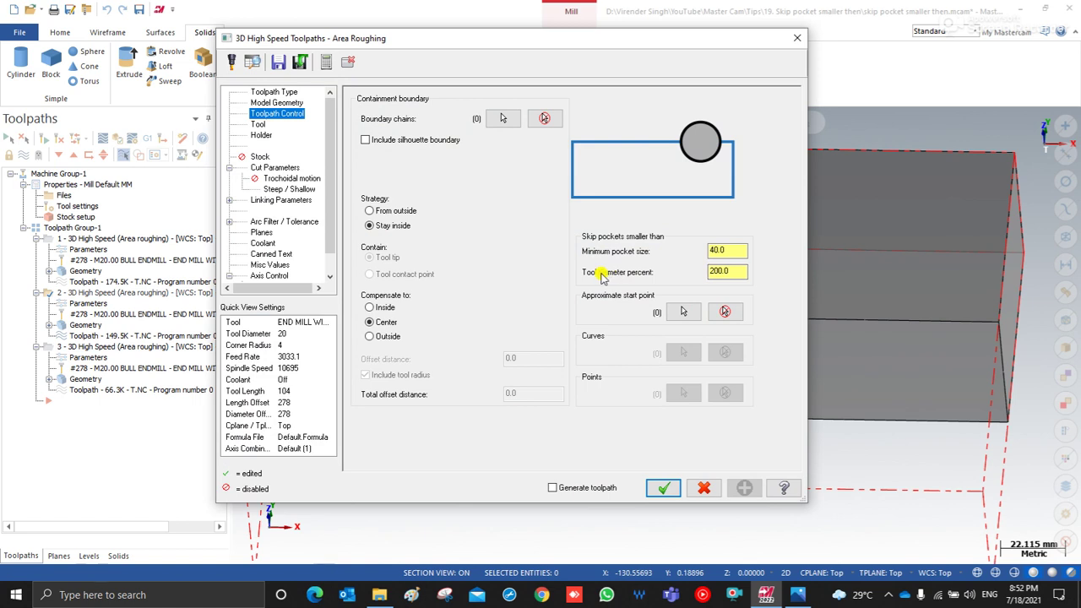
pyautogui.doubleClick(730, 272)
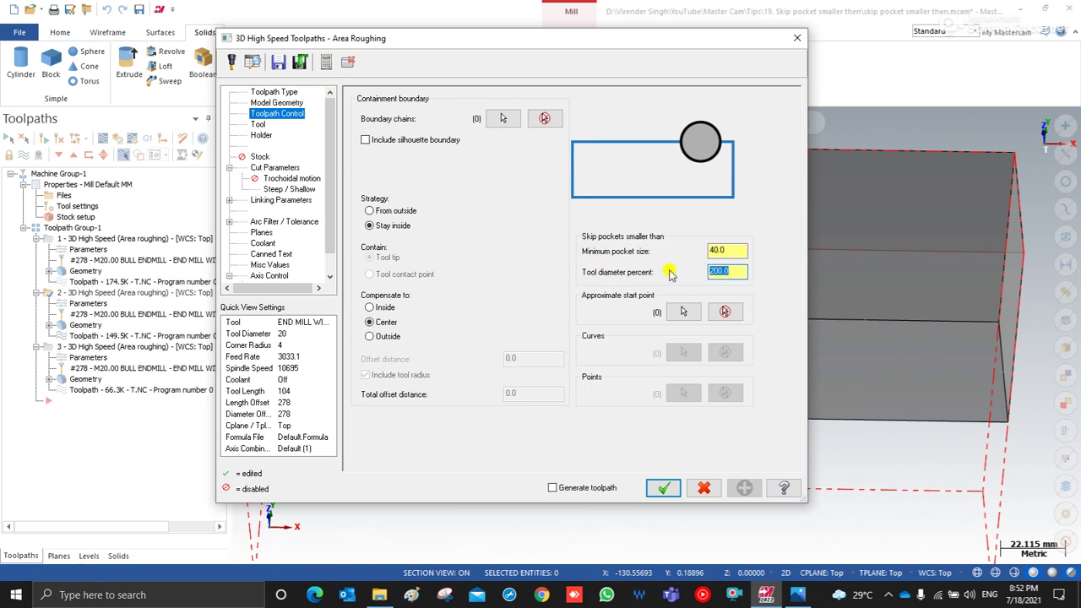
pyautogui.press('Return')
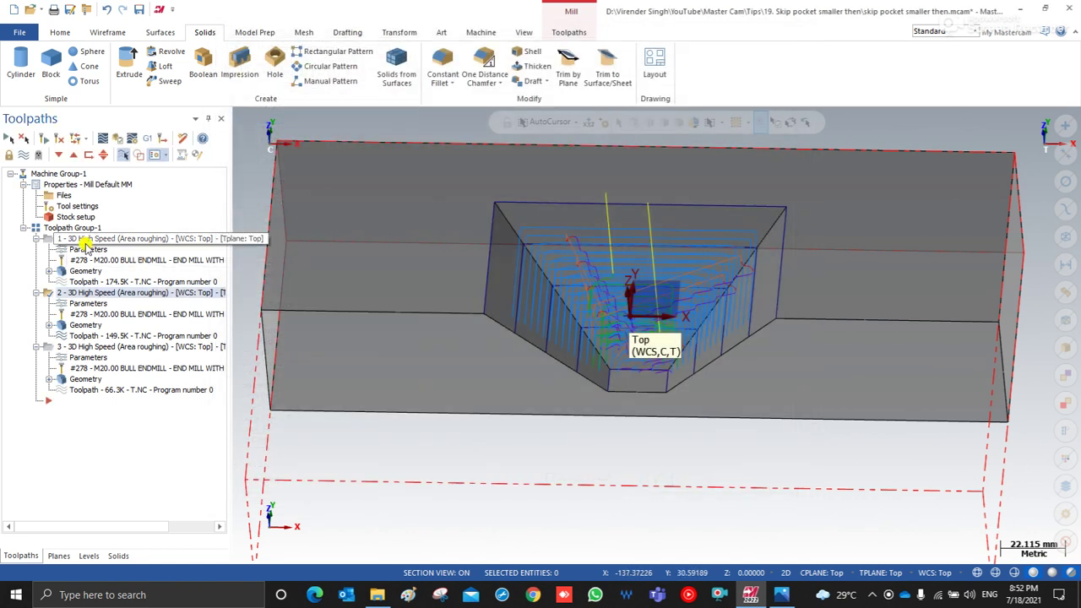
pyautogui.click(84, 246)
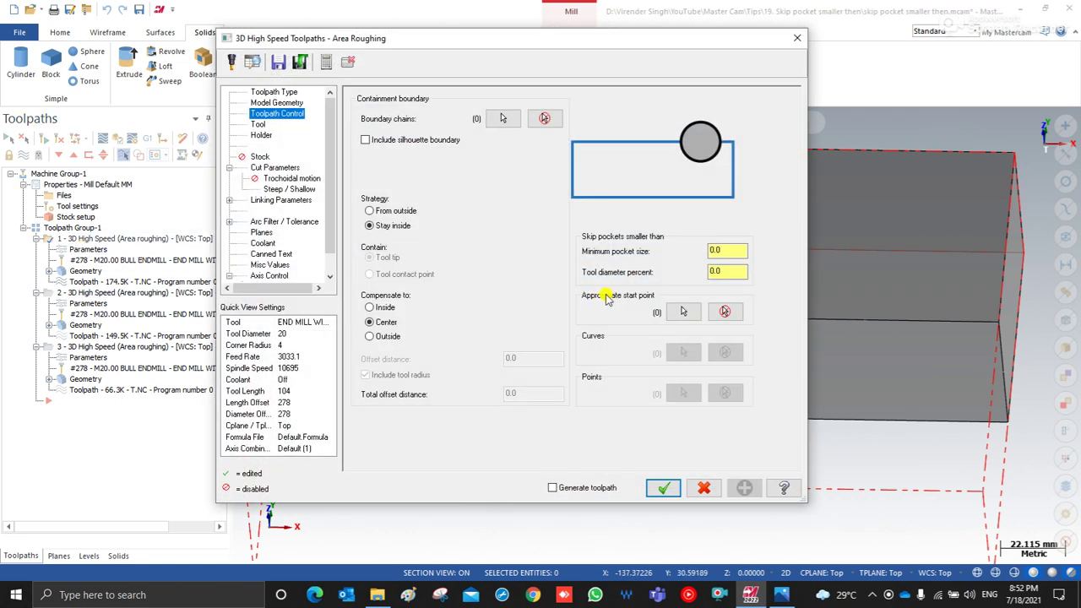
pyautogui.doubleClick(740, 271)
pyautogui.doubleClick(728, 250)
pyautogui.press('Return')
pyautogui.scroll(-2, 629, 235)
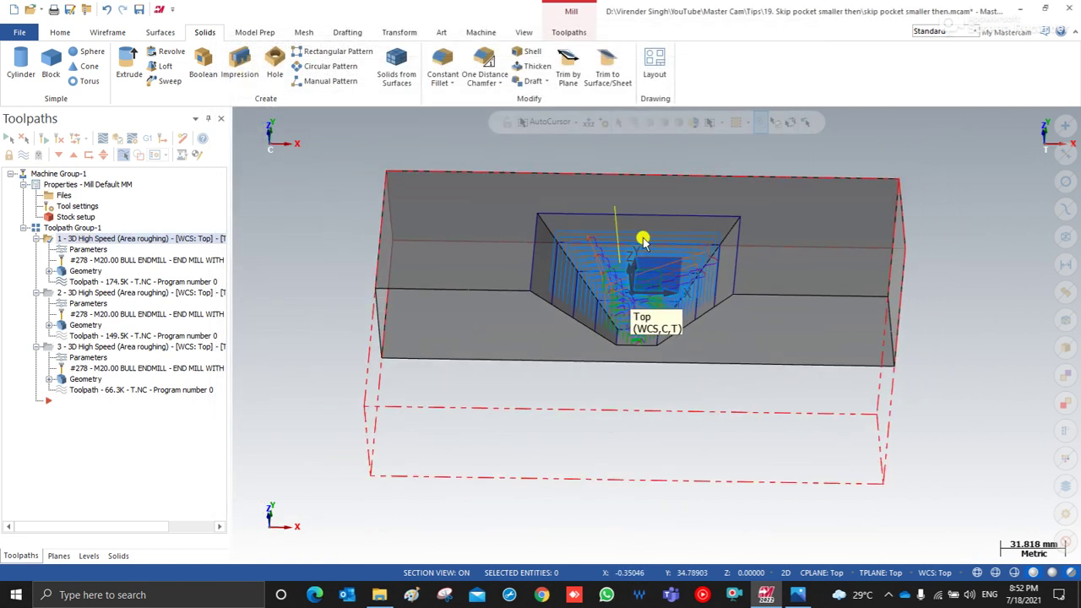
pyautogui.moveTo(642, 239); pyautogui.dragTo(586, 222, button='middle')
pyautogui.scroll(1, 583, 303)
pyautogui.moveTo(587, 306); pyautogui.dragTo(785, 270, button='middle')
pyautogui.scroll(-1, 770, 267)
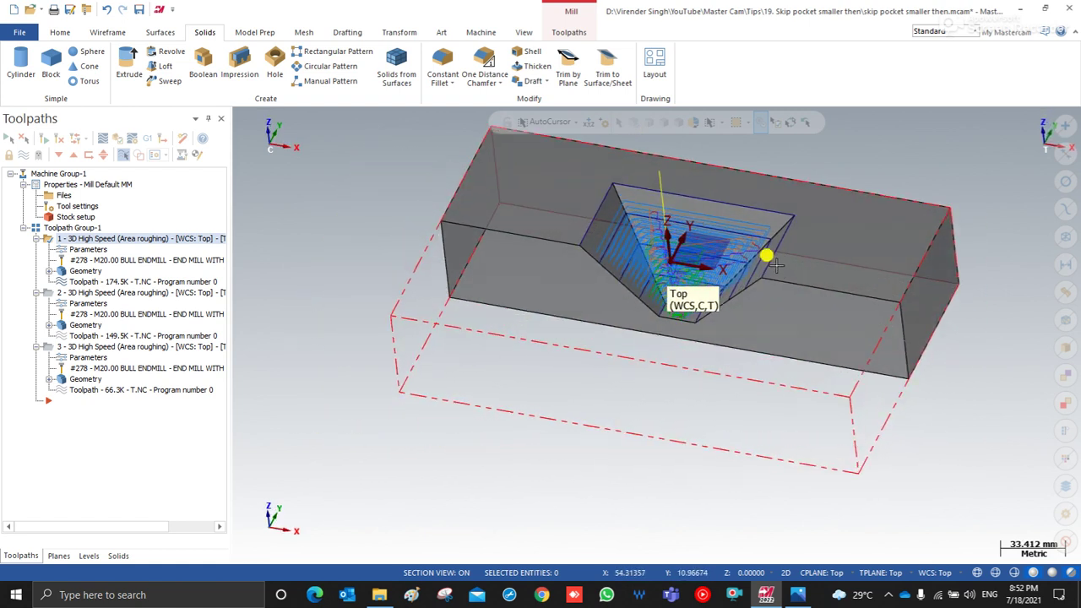